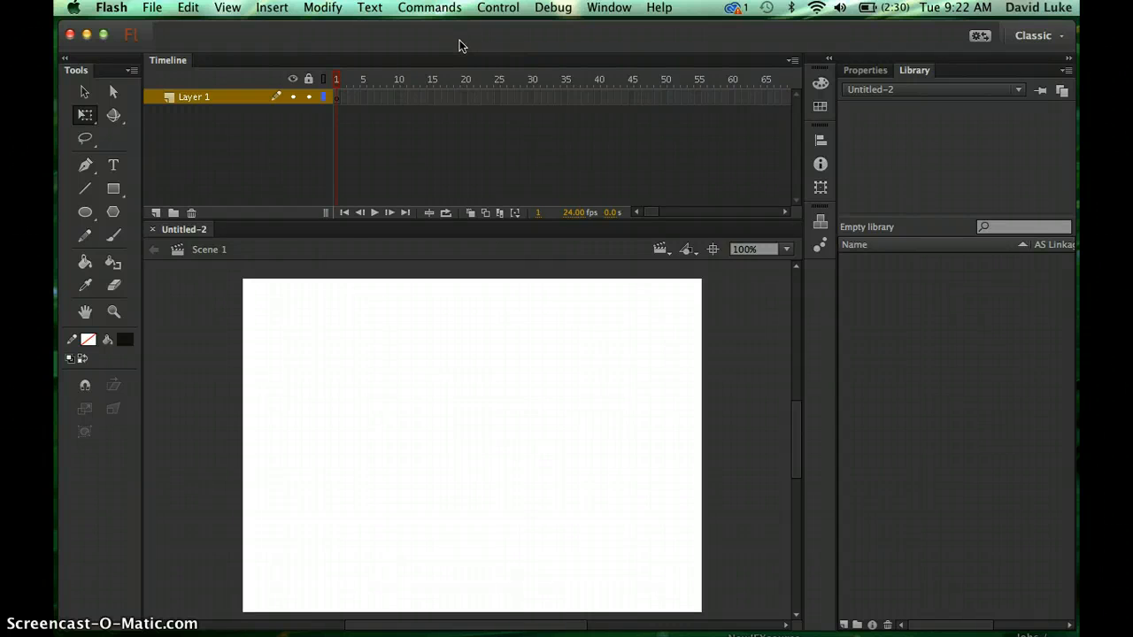
# Import bird.jpg from the Week 4 folder into the document's library.
pyautogui.click(425, 59)
pyautogui.click(306, 69)
pyautogui.click(152, 7)
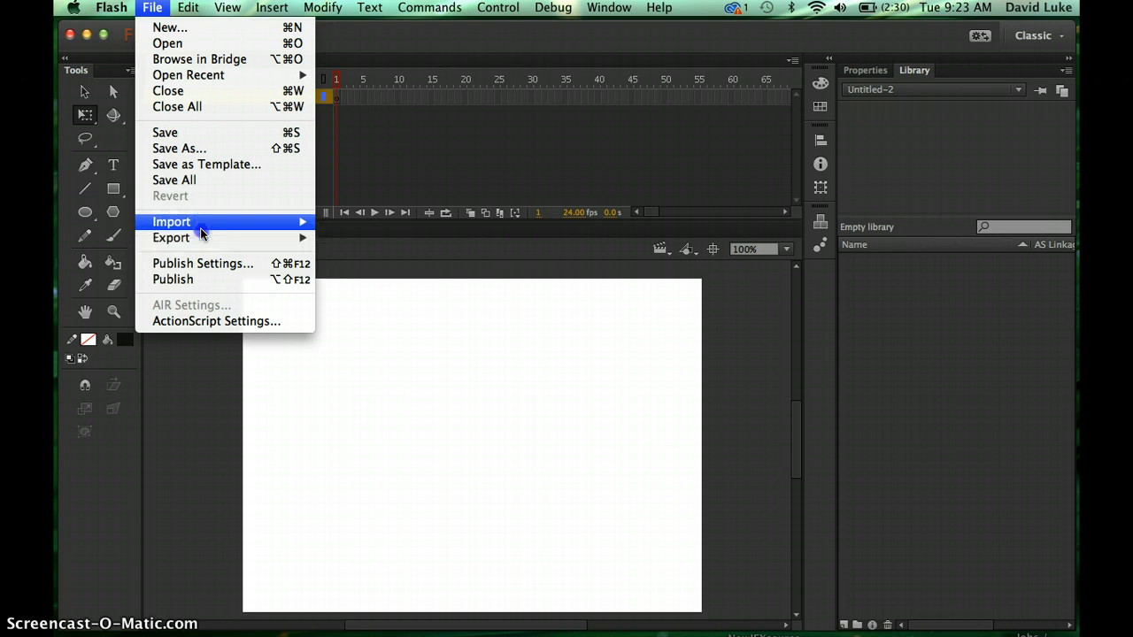
pyautogui.moveTo(206, 226)
pyautogui.click(403, 238)
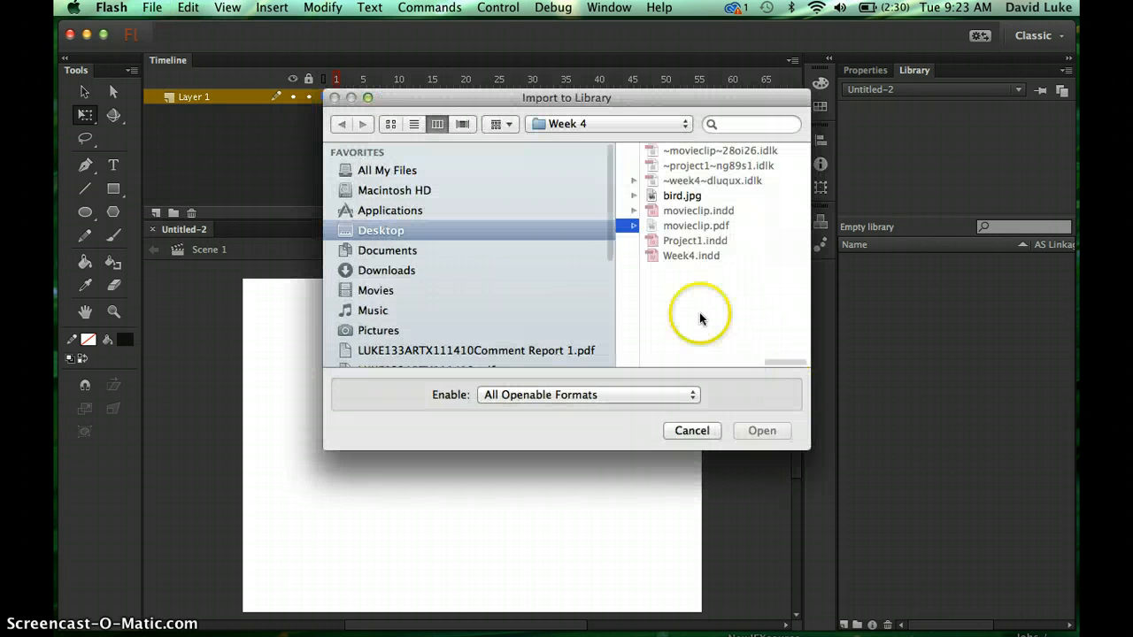
pyautogui.click(680, 195)
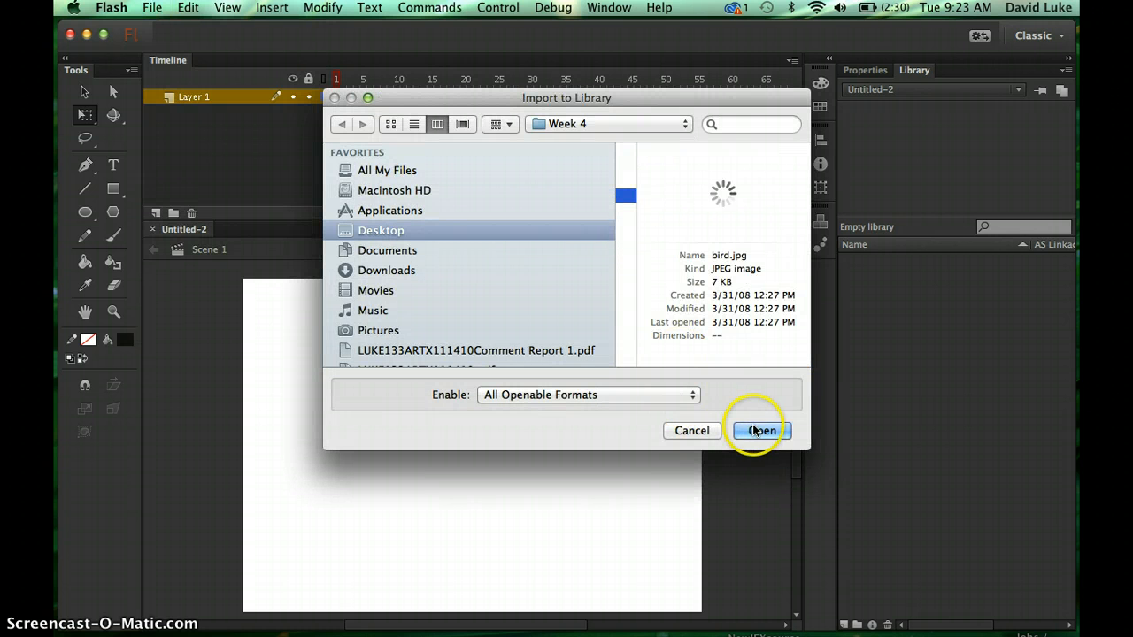
pyautogui.click(750, 434)
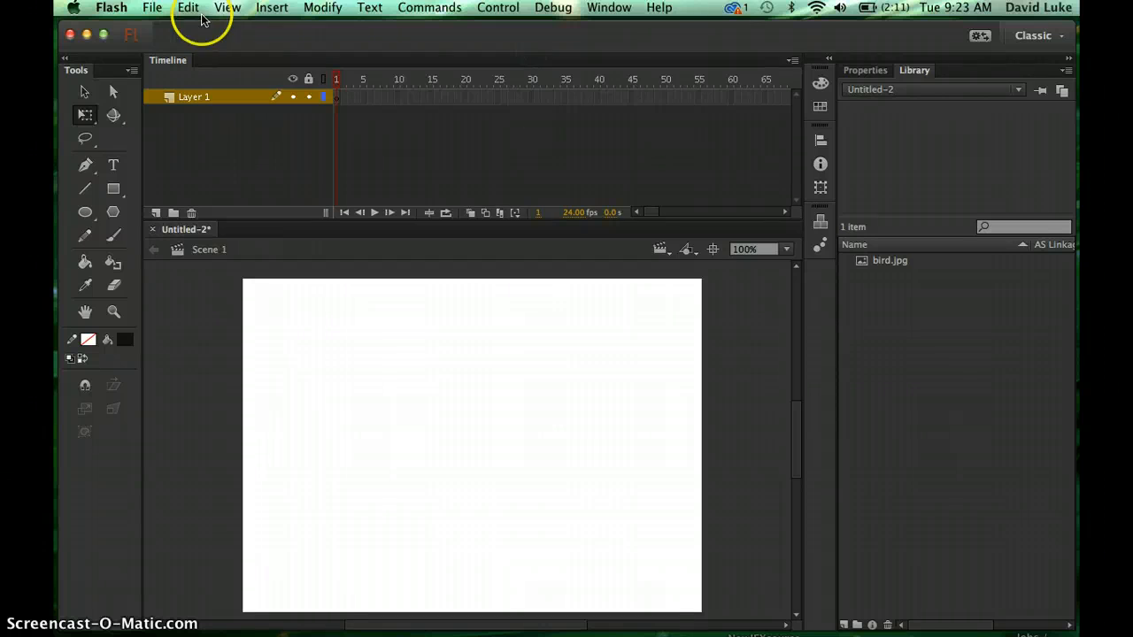
# Create a new symbol of type Graphic named "Bird Graphic" in the library root.
pyautogui.click(271, 7)
pyautogui.click(297, 27)
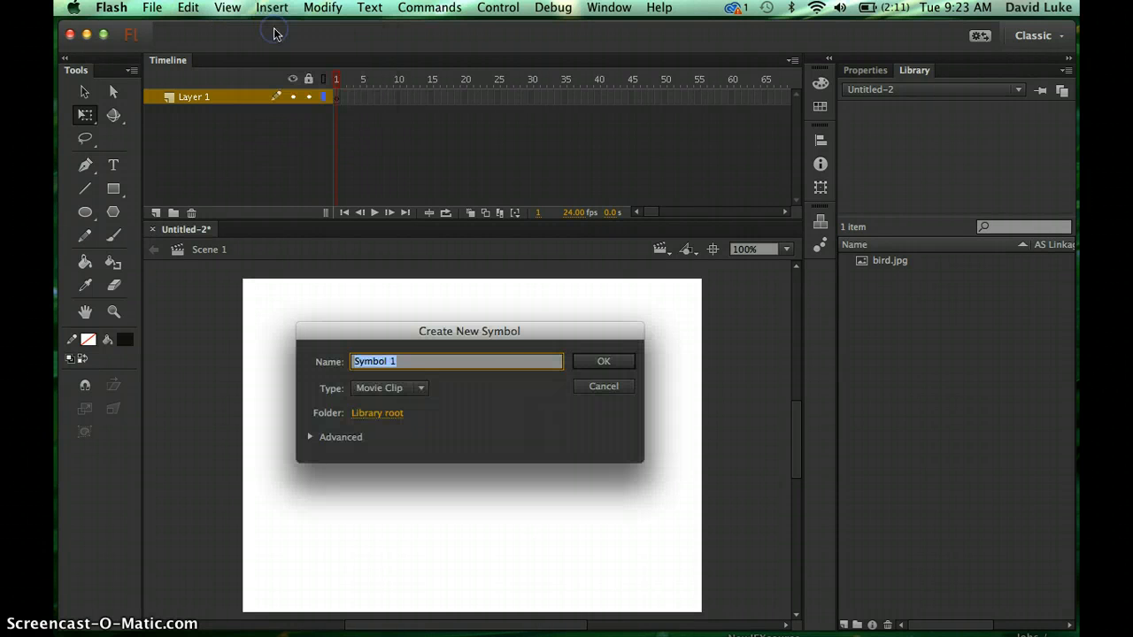
pyautogui.click(420, 390)
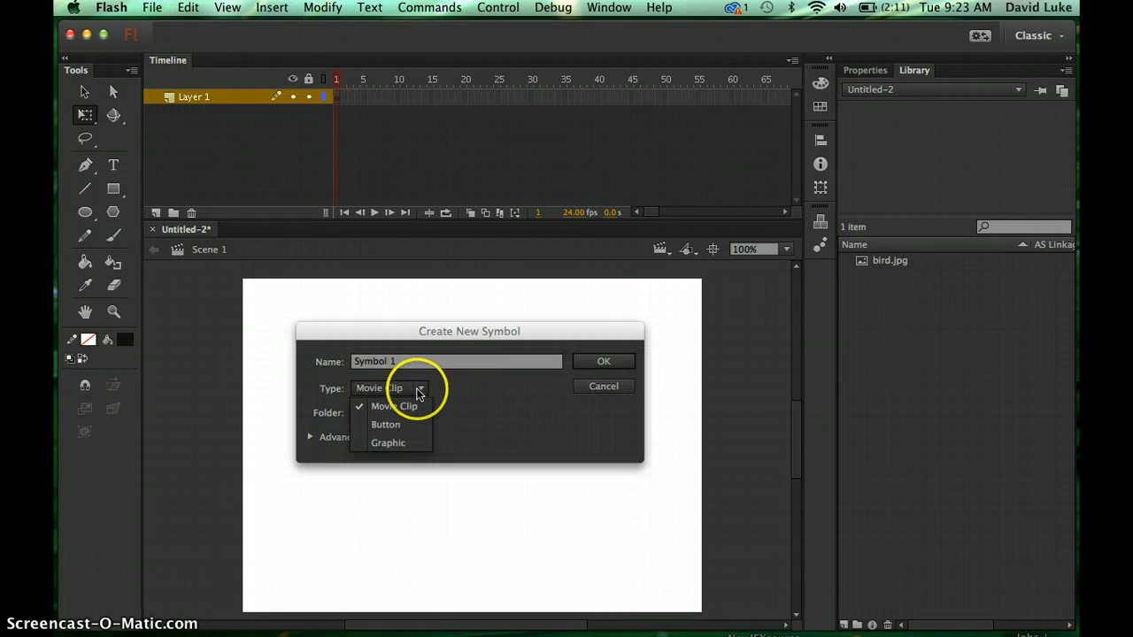
pyautogui.click(389, 444)
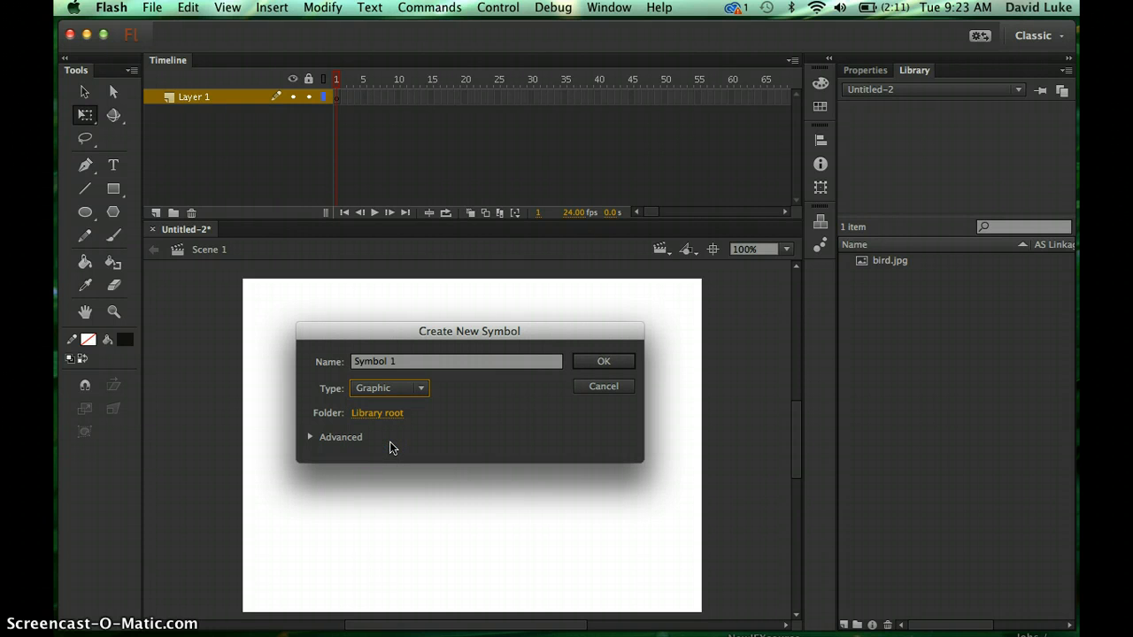
pyautogui.click(408, 363)
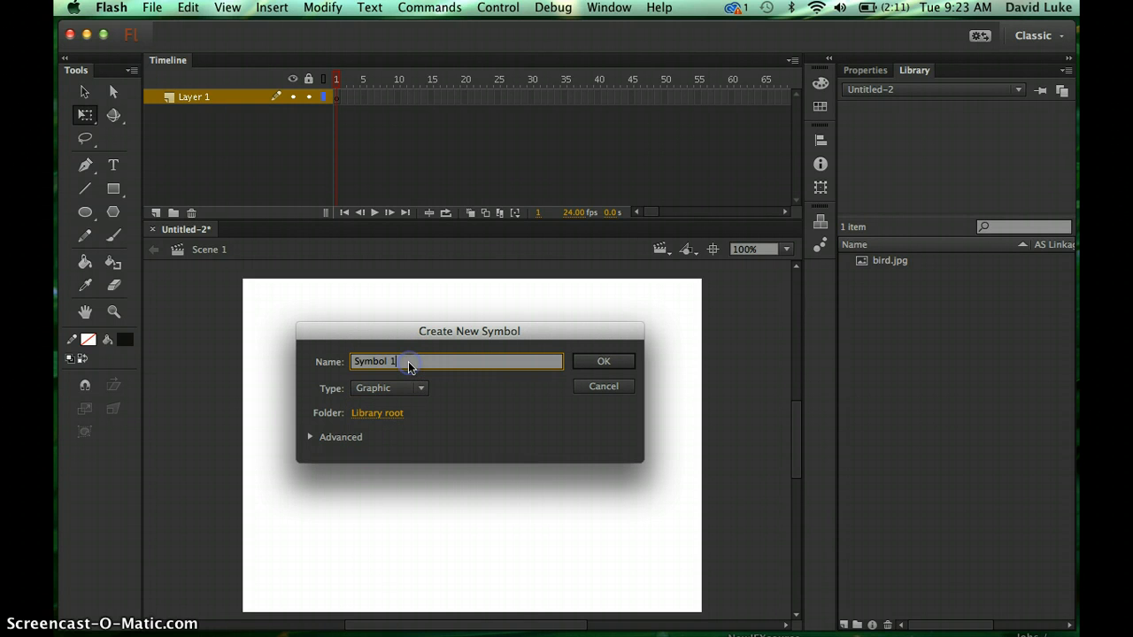
pyautogui.moveTo(408, 364); pyautogui.dragTo(306, 366)
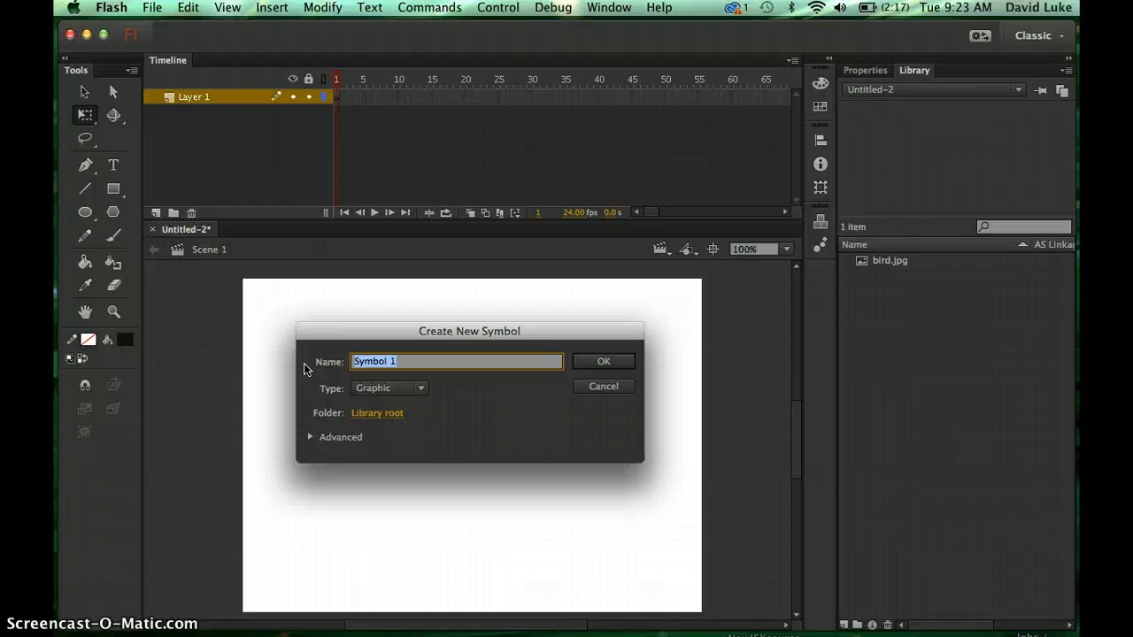
pyautogui.write('Bird')
pyautogui.press('BackSpace')
pyautogui.press('BackSpace')
pyautogui.press('BackSpace')
pyautogui.write('ird Graphic')
pyautogui.click(614, 369)
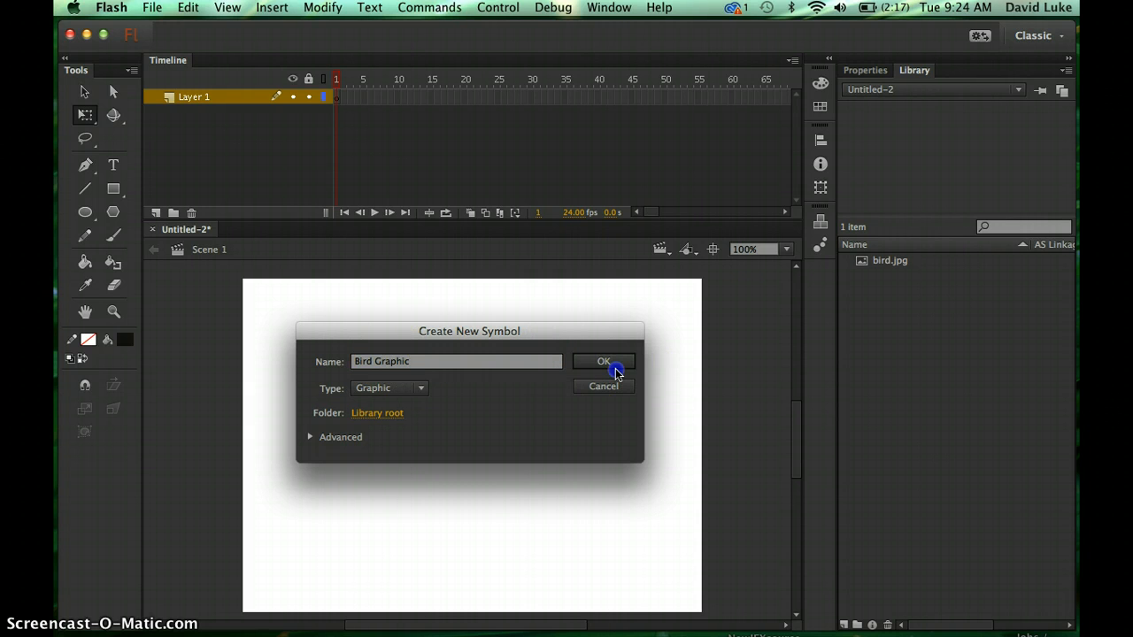
pyautogui.click(605, 366)
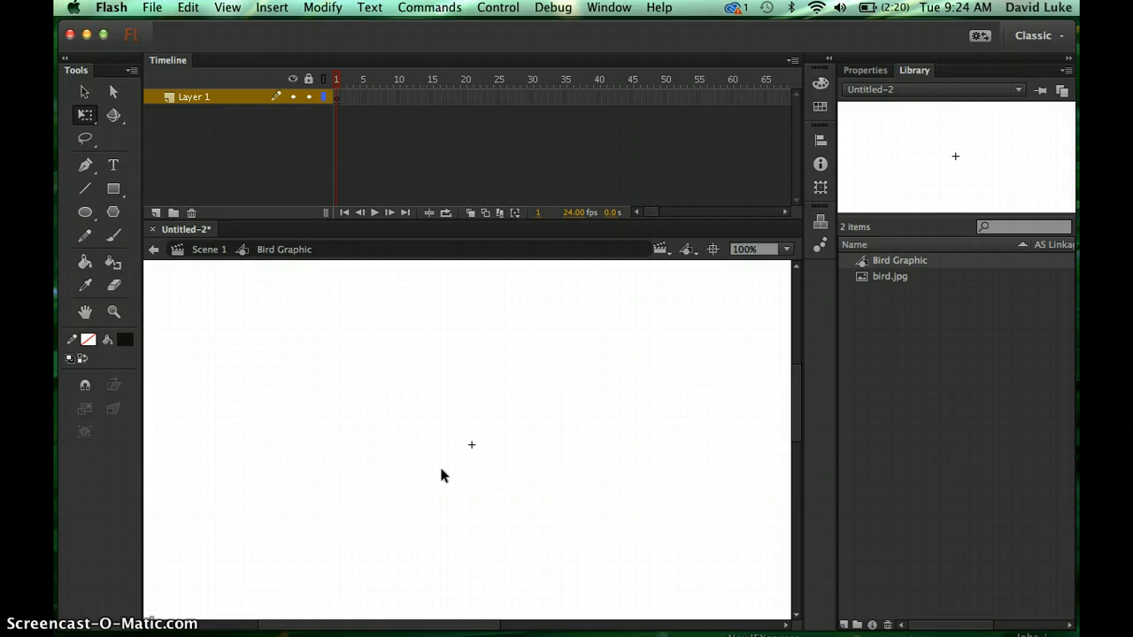
# Place bird.jpg from the library on the stage of Bird Graphic, centred on the registration point.
pyautogui.click(862, 279)
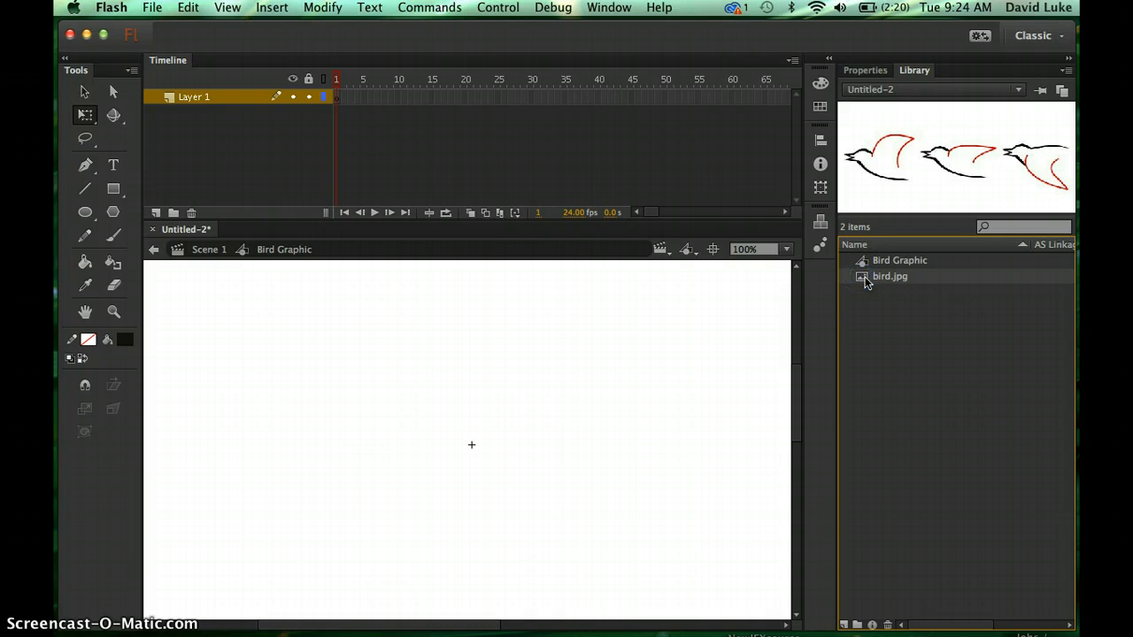
pyautogui.moveTo(865, 281); pyautogui.dragTo(472, 445)
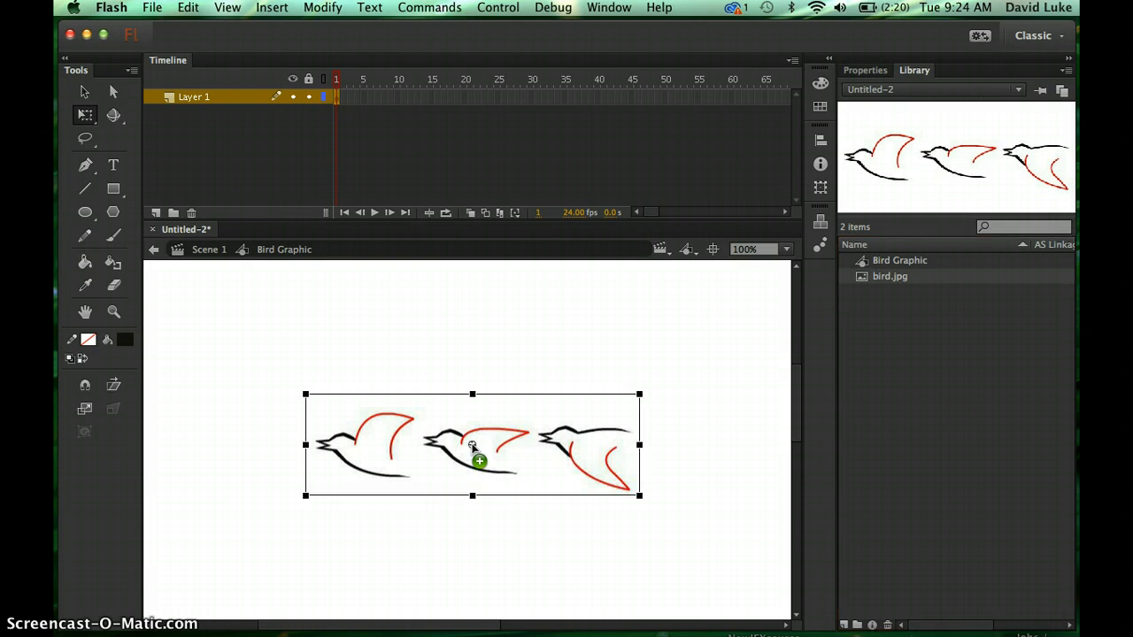
pyautogui.click(440, 372)
pyautogui.click(447, 446)
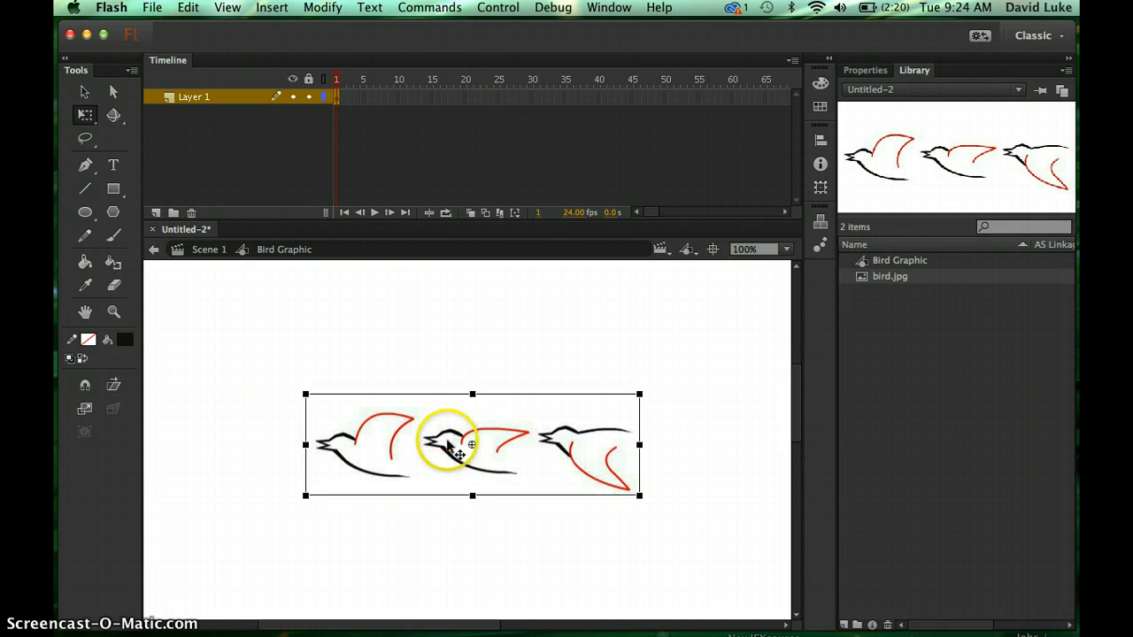
# Trace the placed bird bitmap with color threshold 100, minimum area 8 pixels, and Normal corner threshold and curve fit.
pyautogui.click(84, 91)
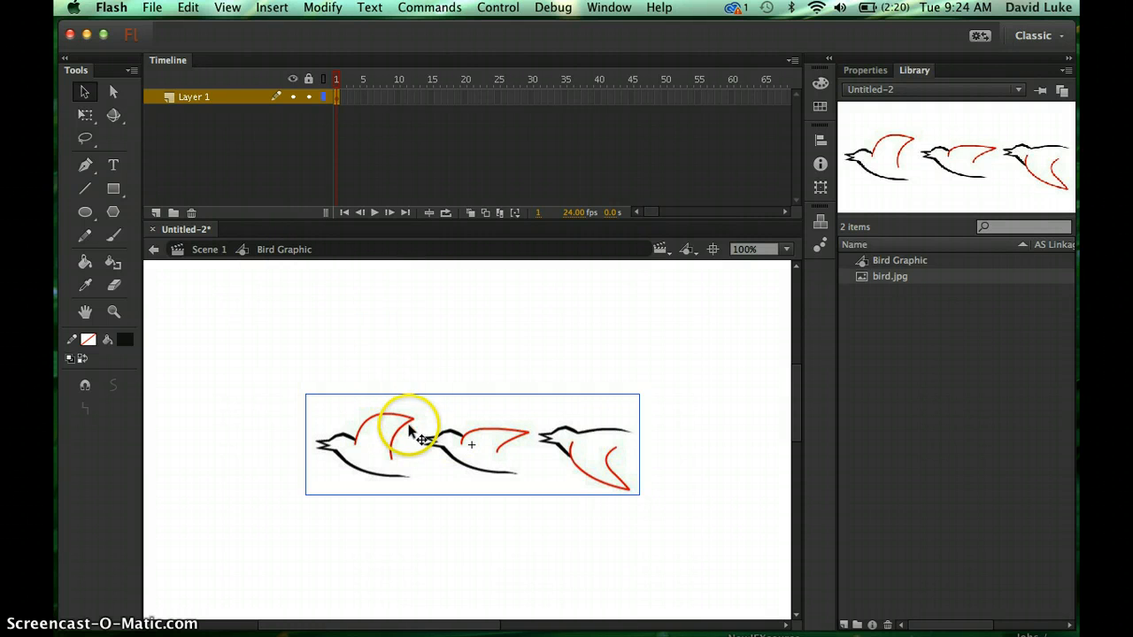
pyautogui.click(417, 374)
pyautogui.click(389, 438)
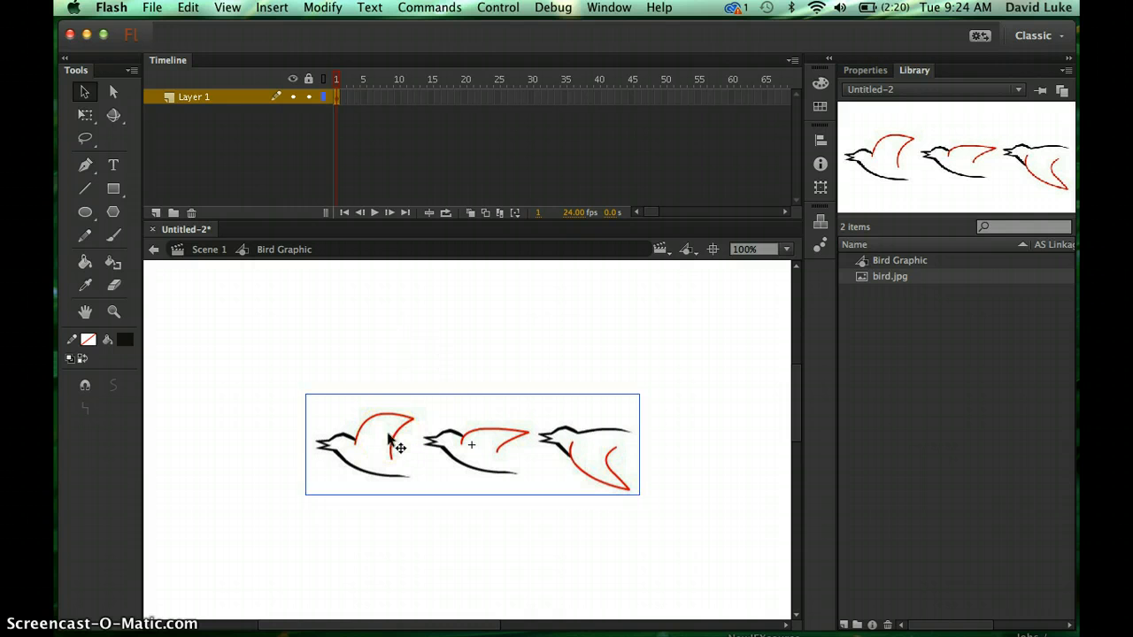
pyautogui.click(443, 376)
pyautogui.click(390, 428)
pyautogui.click(407, 371)
pyautogui.click(391, 427)
pyautogui.click(324, 7)
pyautogui.moveTo(358, 117)
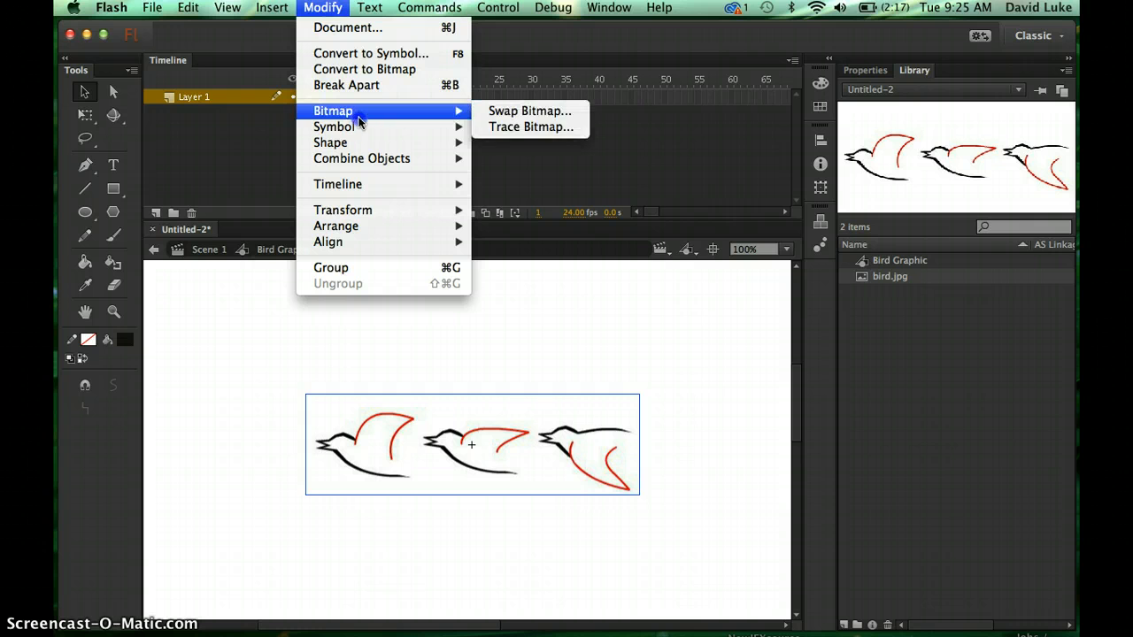
pyautogui.click(531, 126)
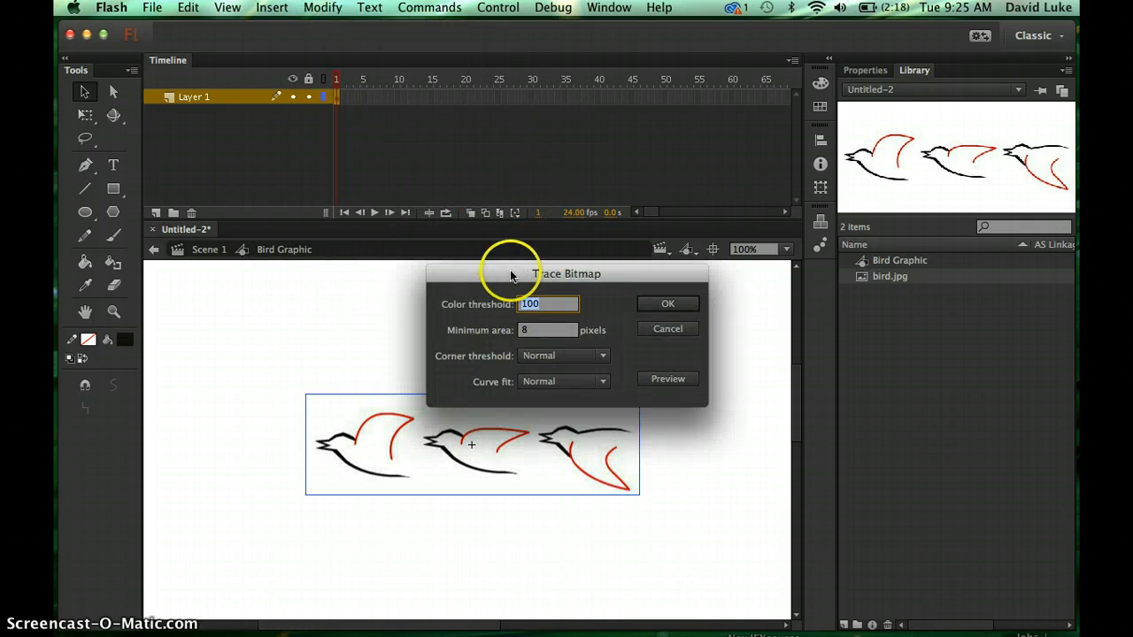
pyautogui.moveTo(510, 274); pyautogui.dragTo(435, 282)
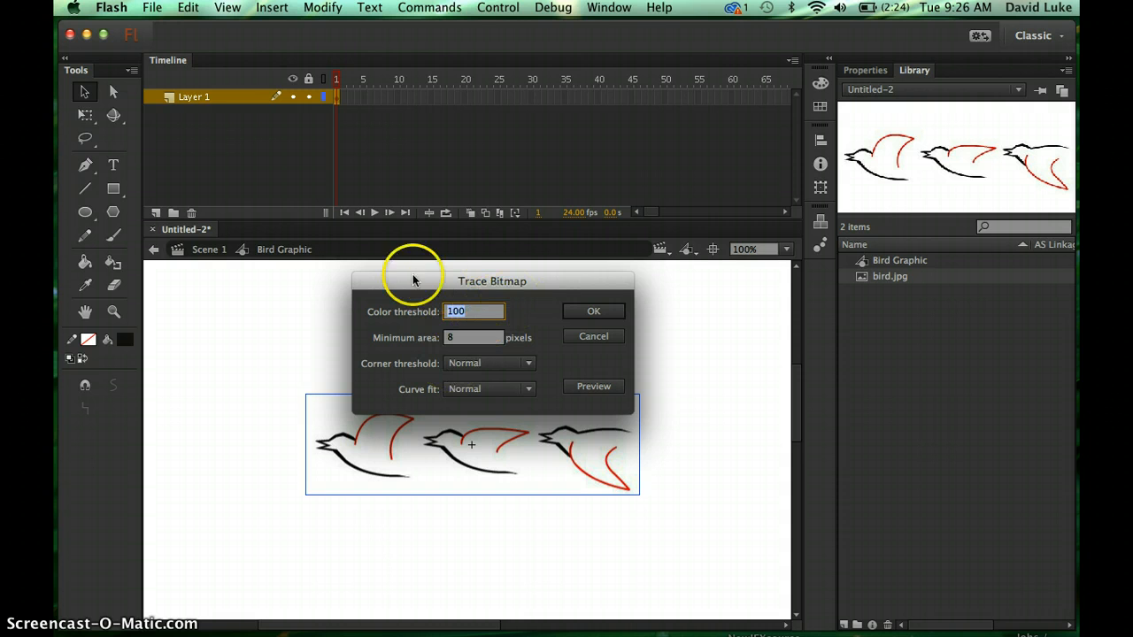
pyautogui.click(594, 314)
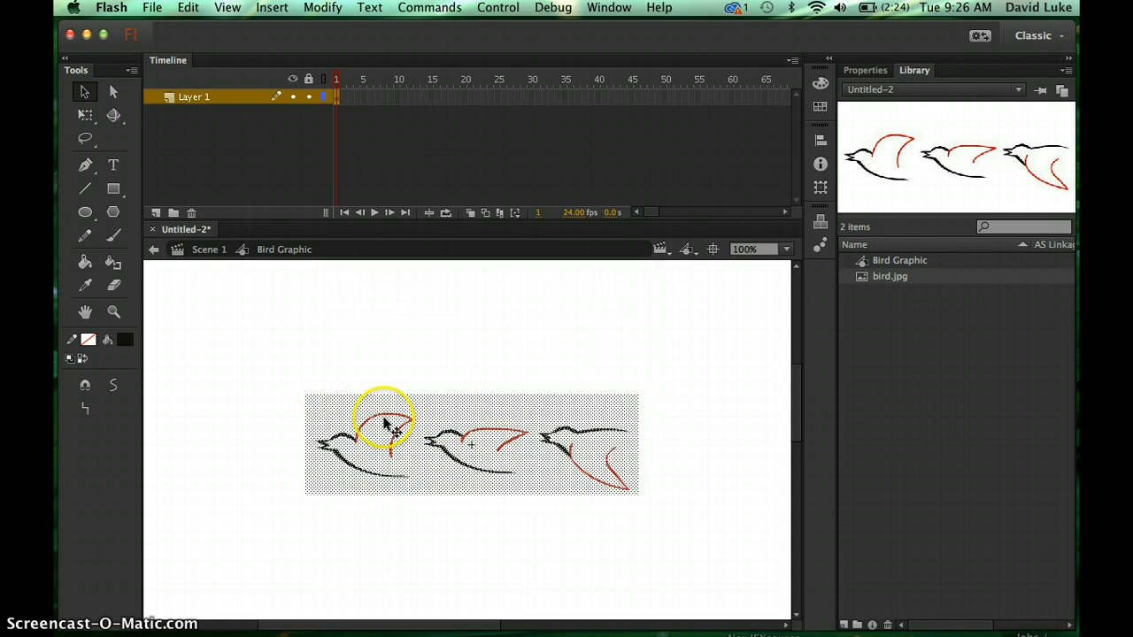
# Delete the pale background fill around the three traced birds.
pyautogui.click(418, 332)
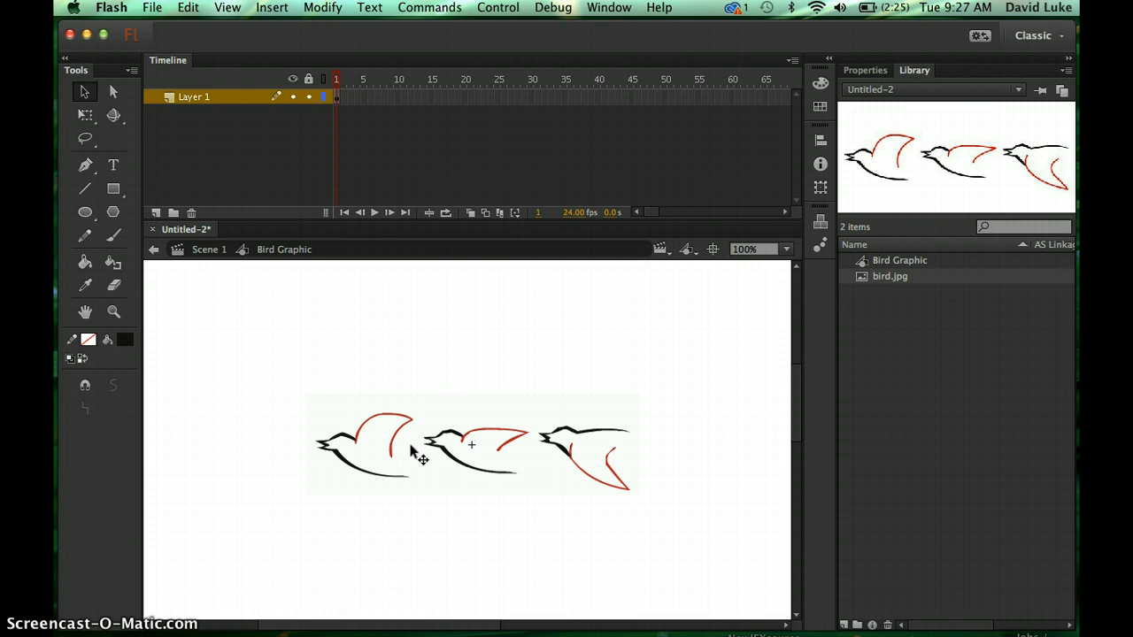
pyautogui.click(411, 448)
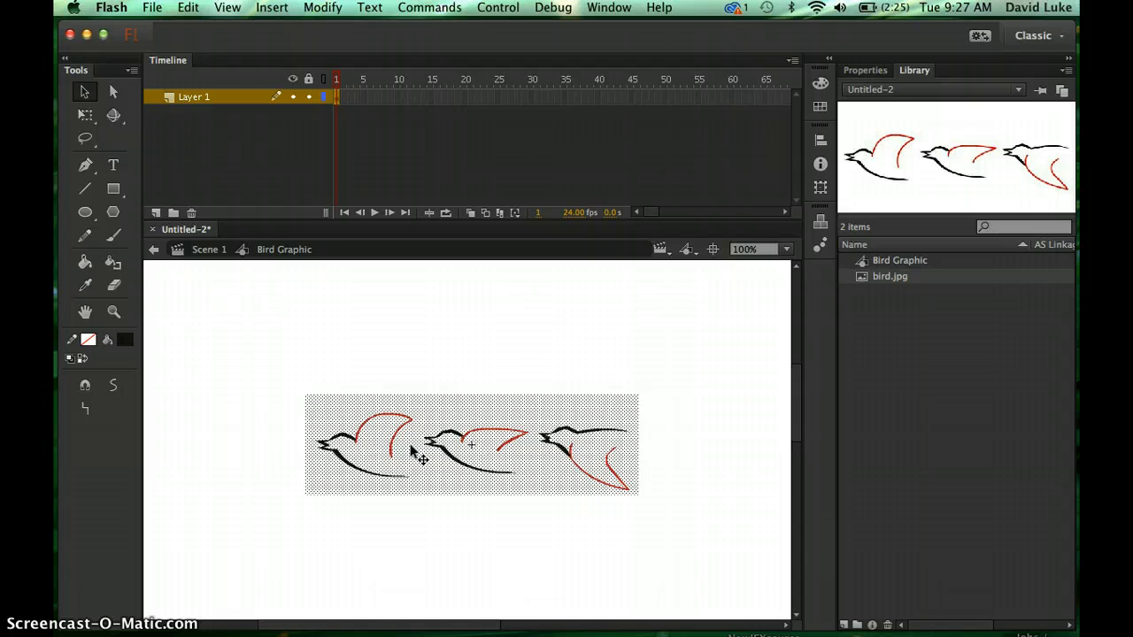
pyautogui.press('Escape')
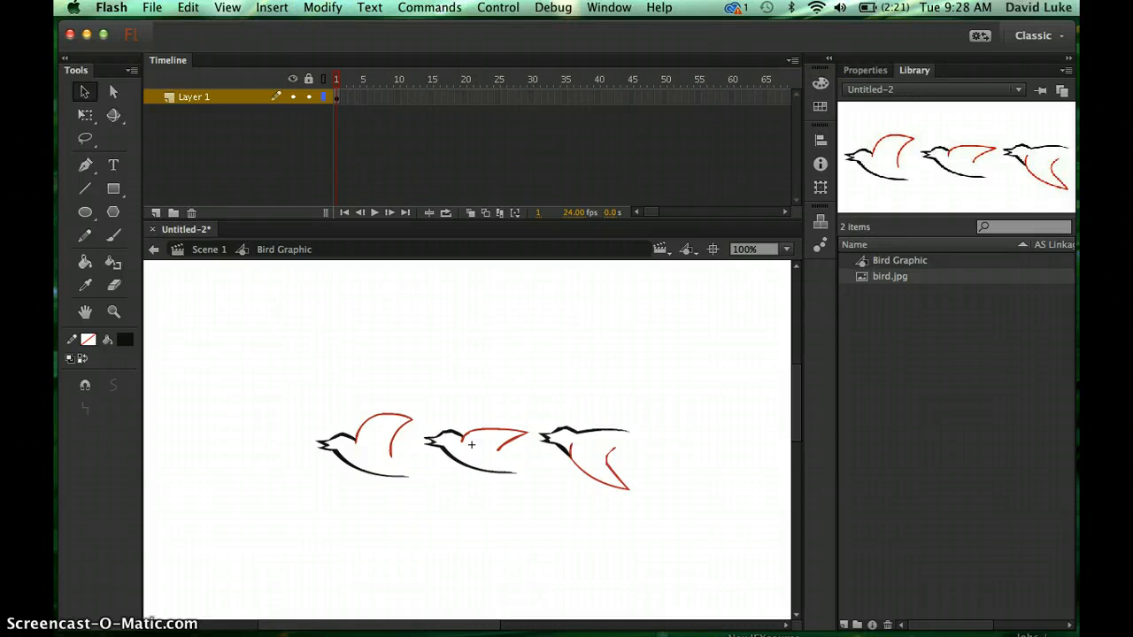
# Create a new symbol of type Movie Clip named "Bird Movie Clip" in the library root.
pyautogui.click(271, 7)
pyautogui.click(289, 29)
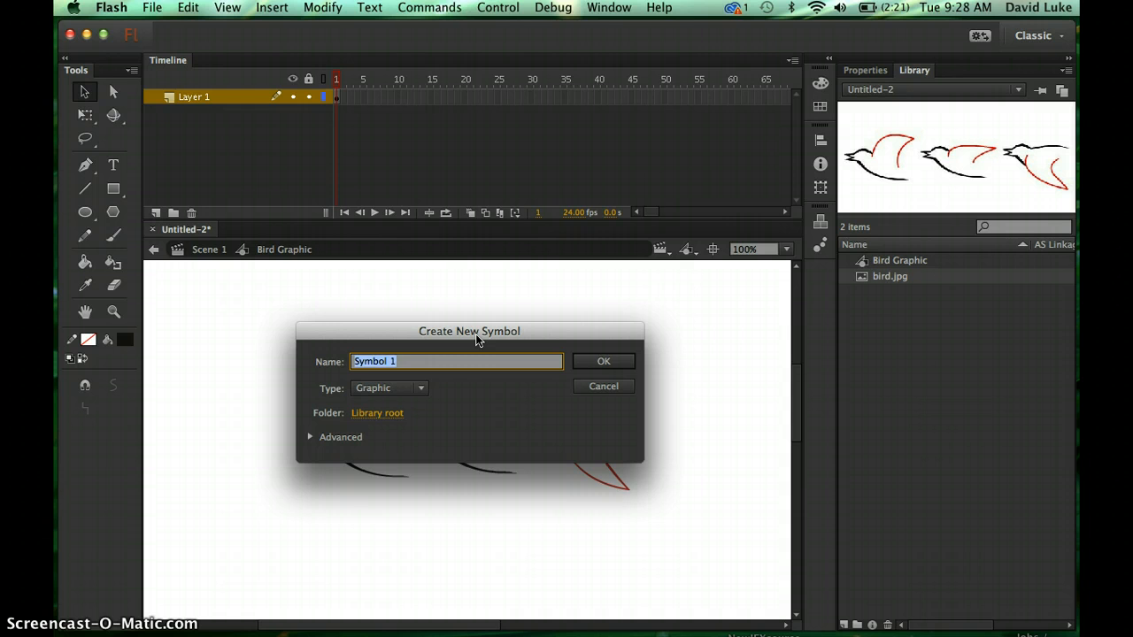
pyautogui.doubleClick(408, 362)
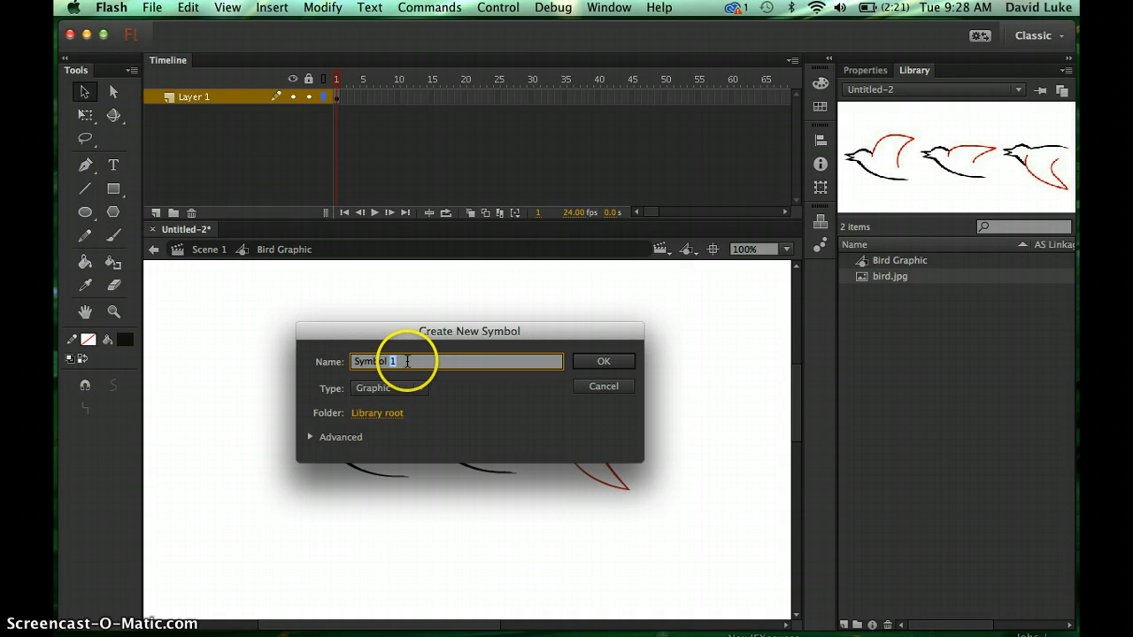
pyautogui.tripleClick(407, 362)
pyautogui.write('Bird Movie Cli')
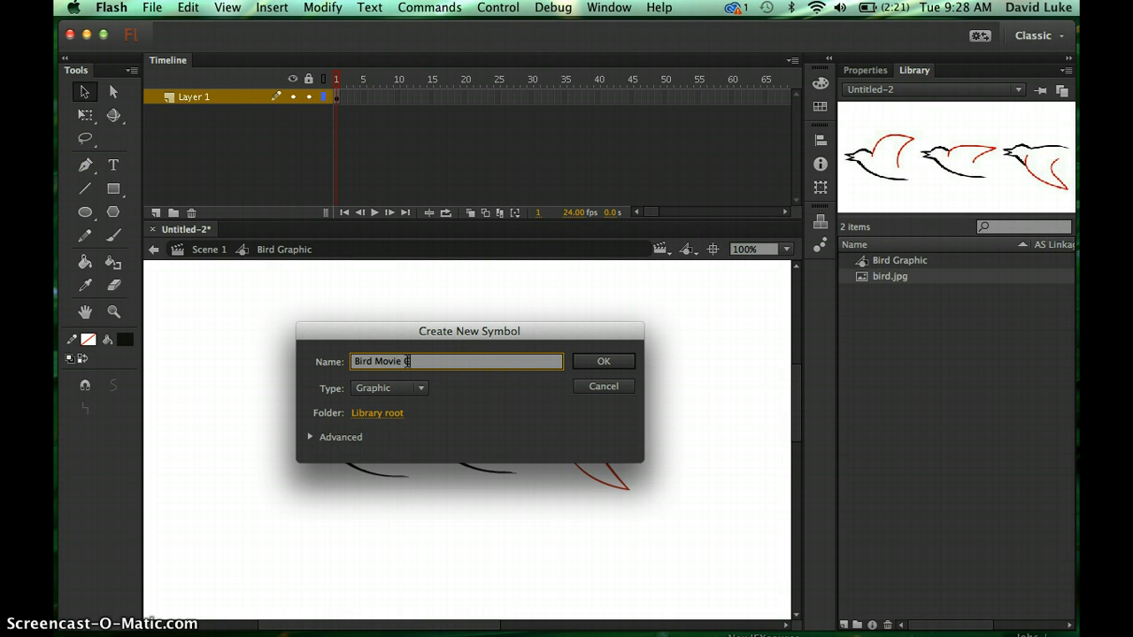
pyautogui.write('p')
pyautogui.click(429, 388)
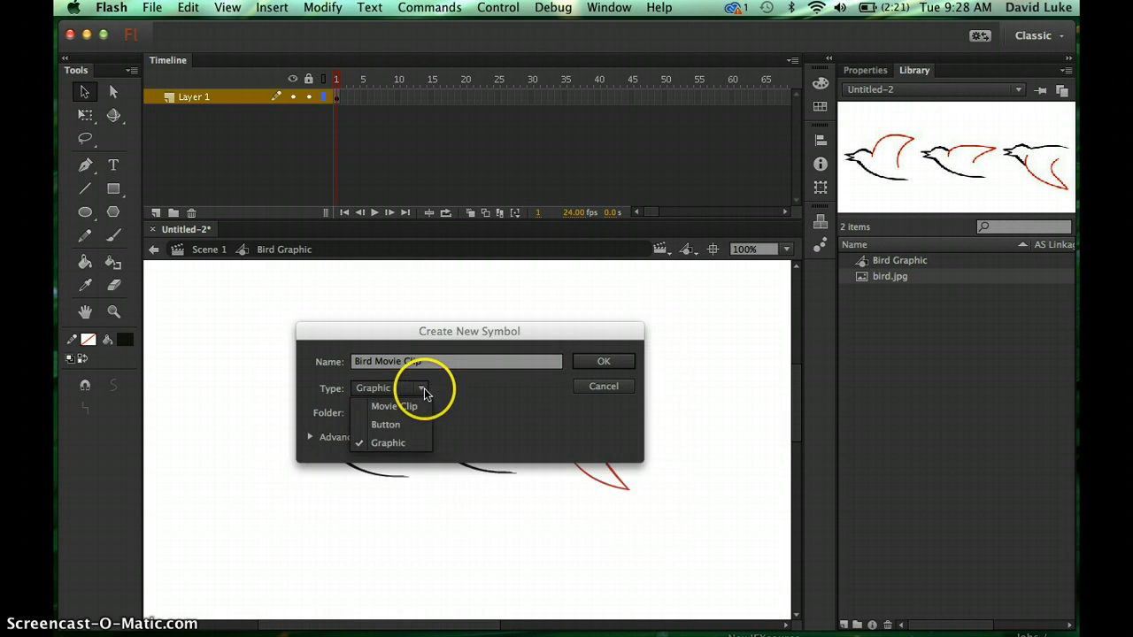
pyautogui.click(403, 406)
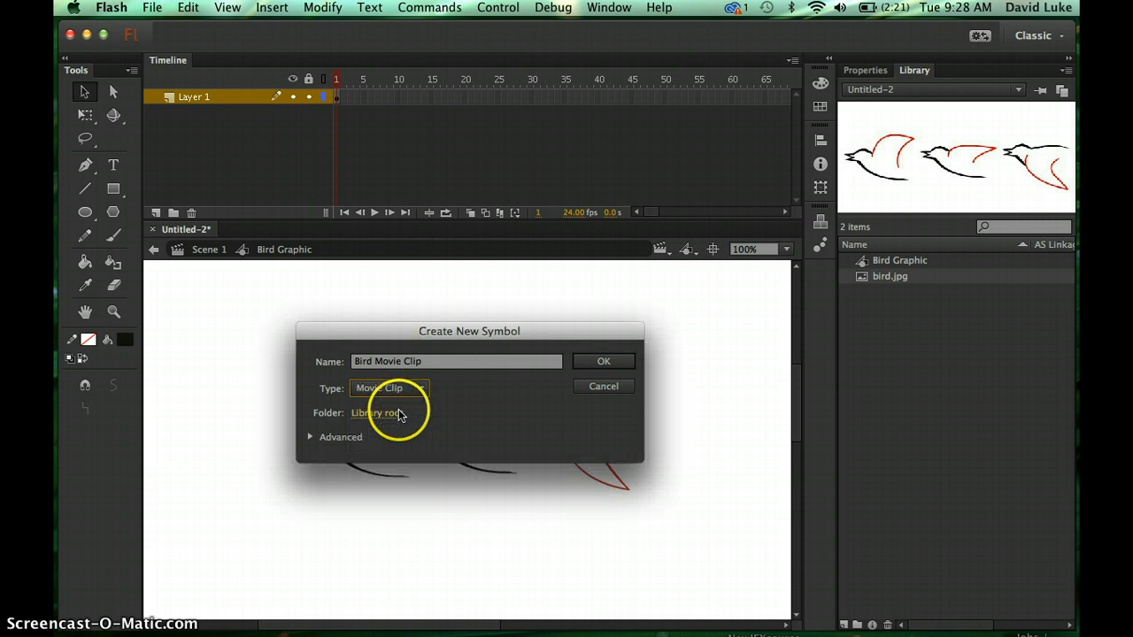
pyautogui.click(590, 363)
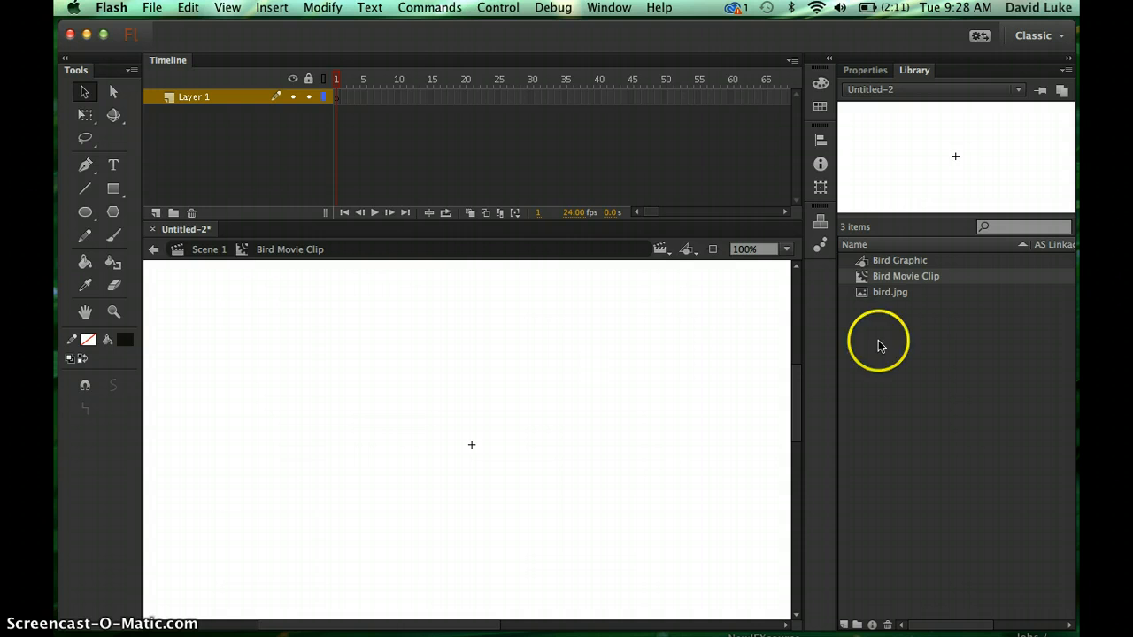
# Preview the bird.jpg, Bird Graphic and Bird Movie Clip items in the library.
pyautogui.click(885, 293)
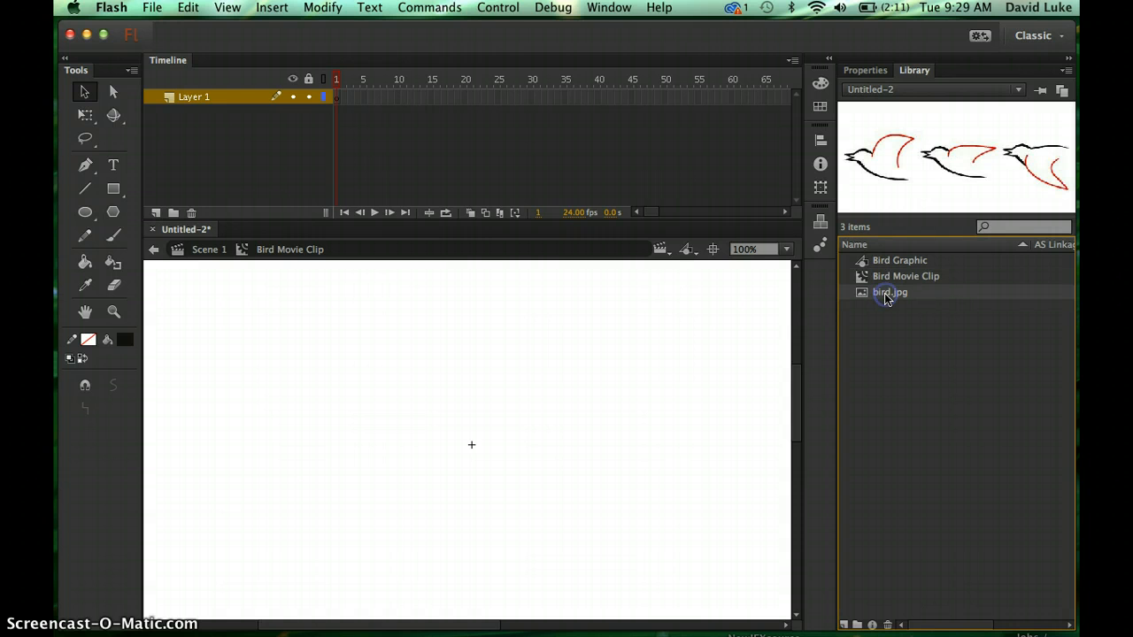
pyautogui.doubleClick(886, 295)
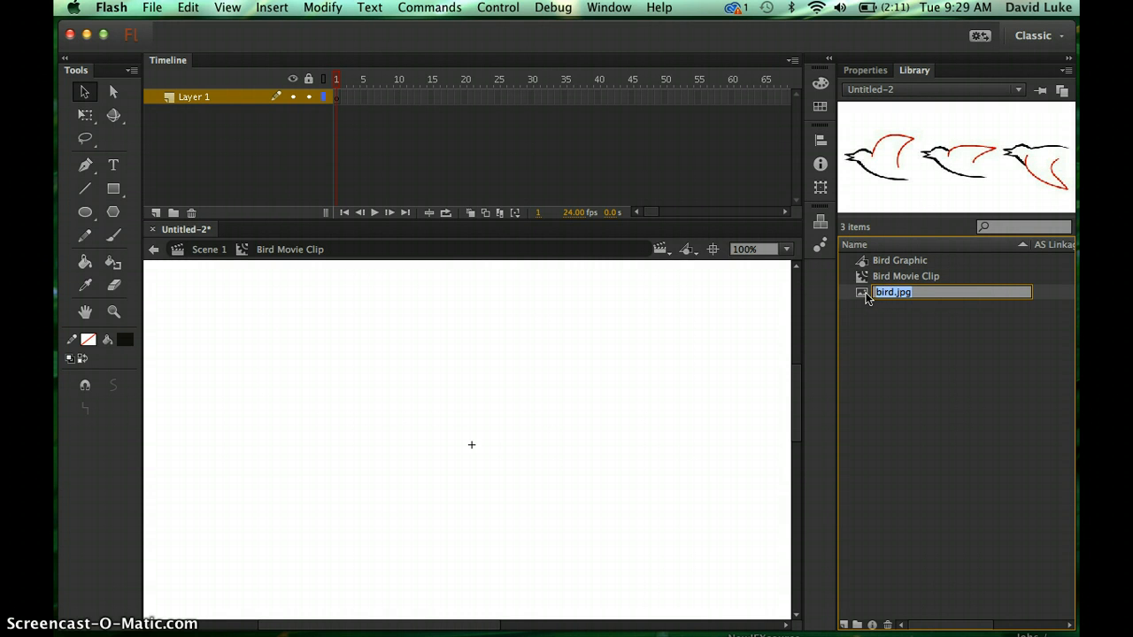
pyautogui.click(864, 292)
pyautogui.click(864, 262)
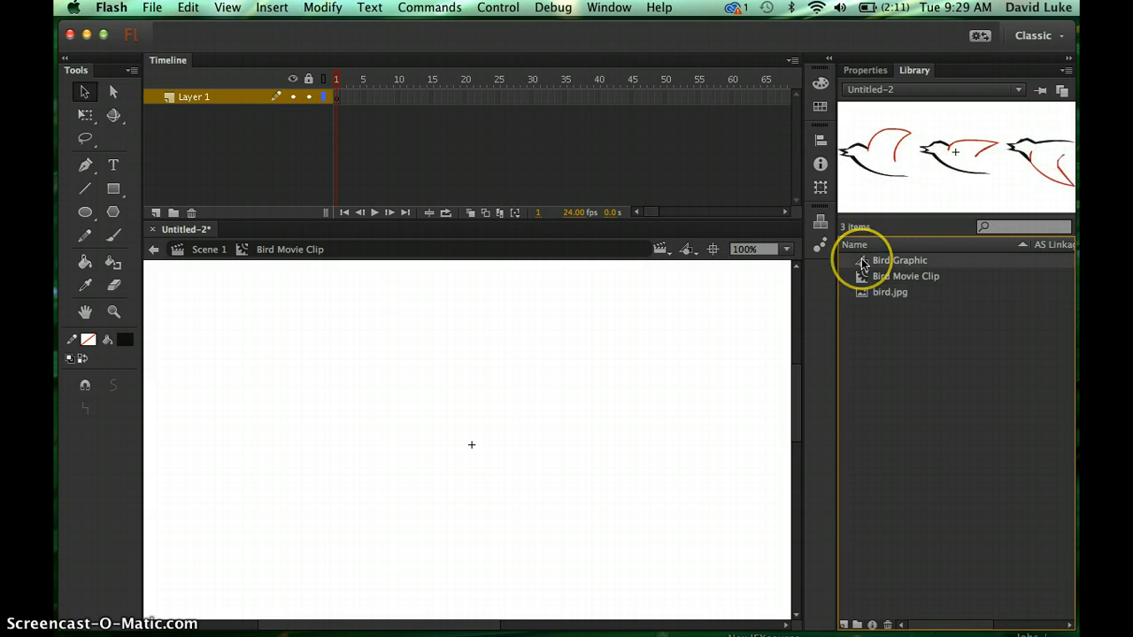
pyautogui.click(863, 277)
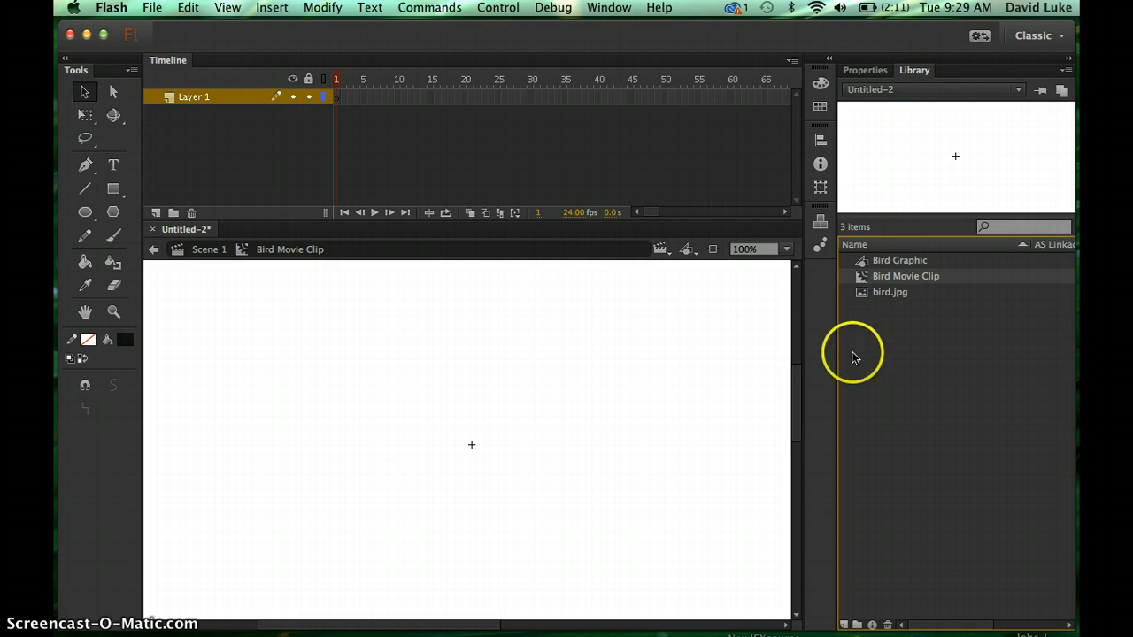
pyautogui.click(895, 348)
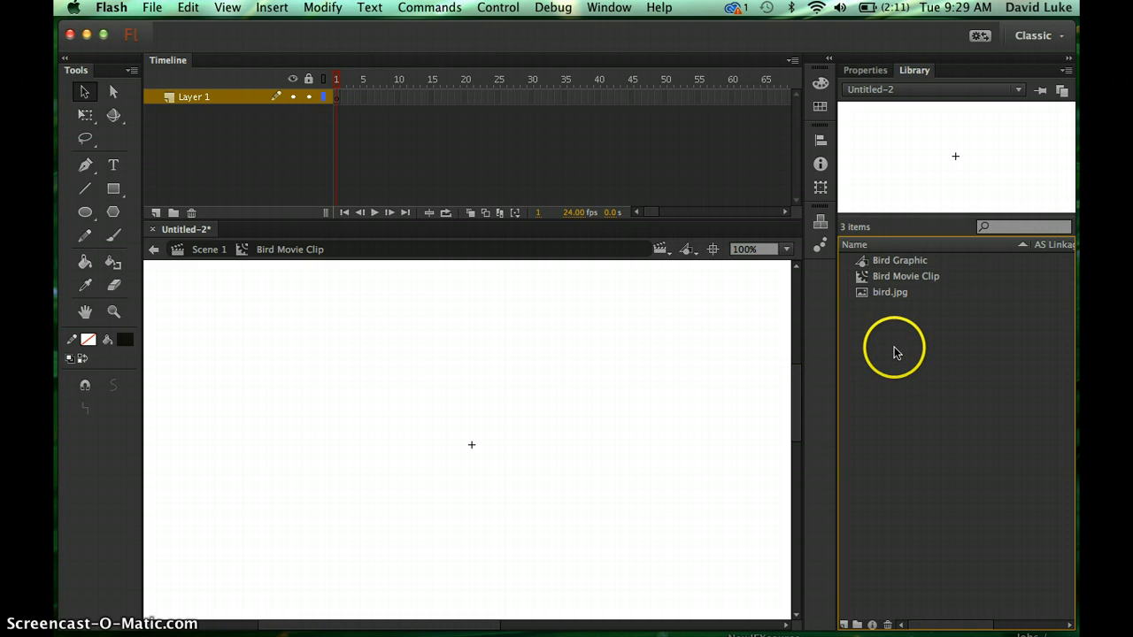
pyautogui.click(577, 372)
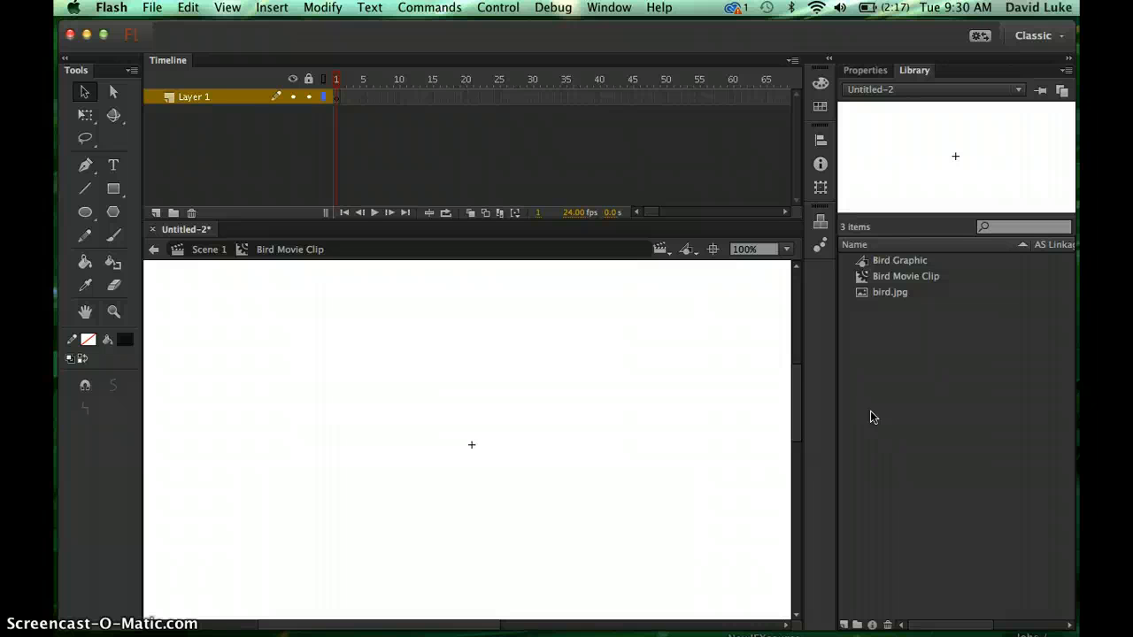
# Open the Bird Graphic symbol for editing from the library.
pyautogui.click(638, 336)
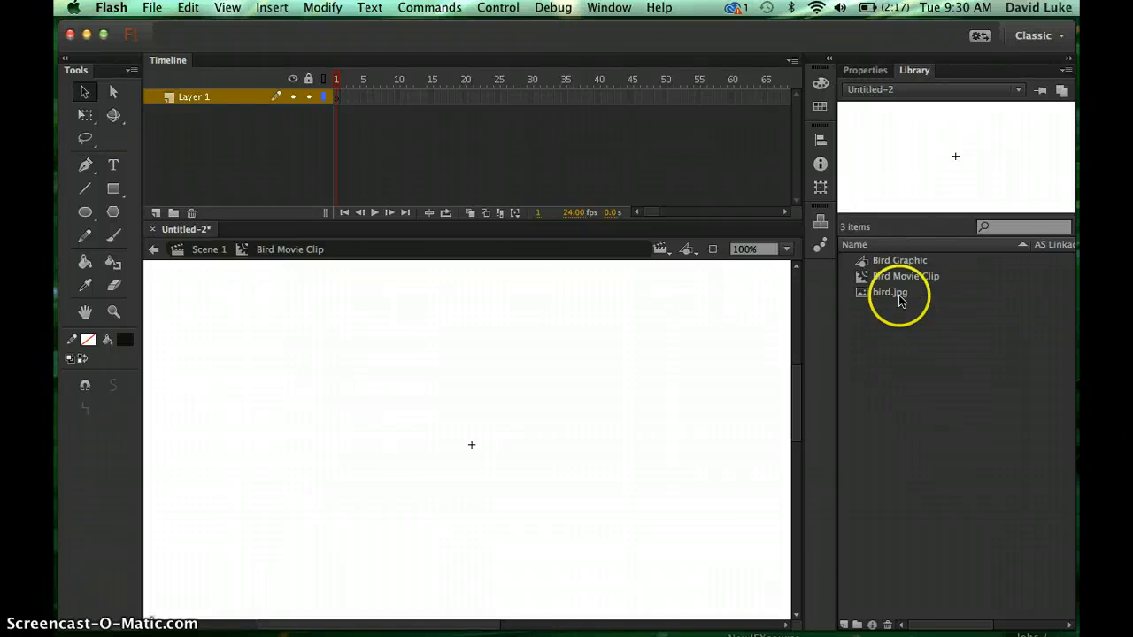
pyautogui.doubleClick(864, 264)
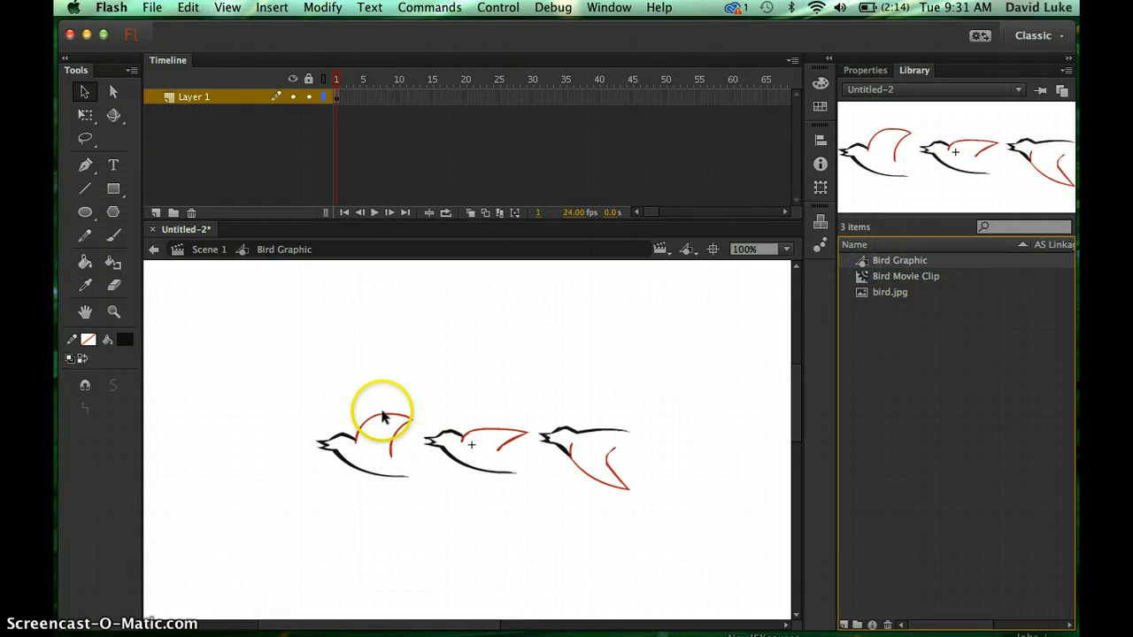
pyautogui.click(300, 387)
pyautogui.moveTo(279, 387); pyautogui.dragTo(418, 508)
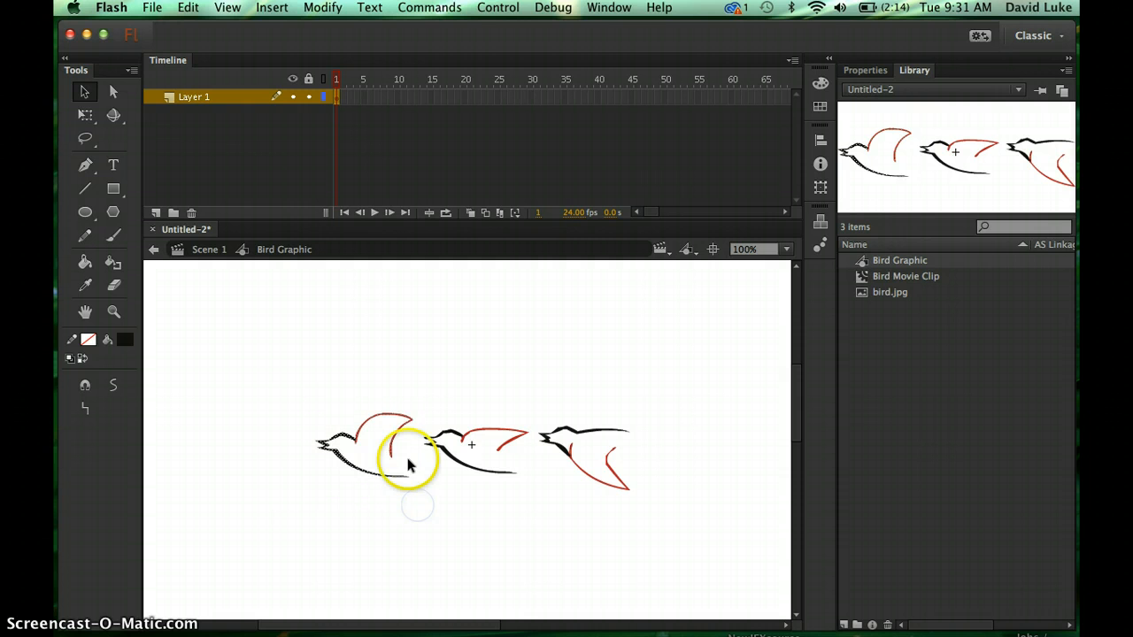
pyautogui.moveTo(395, 435); pyautogui.dragTo(285, 450)
pyautogui.press('super+z')
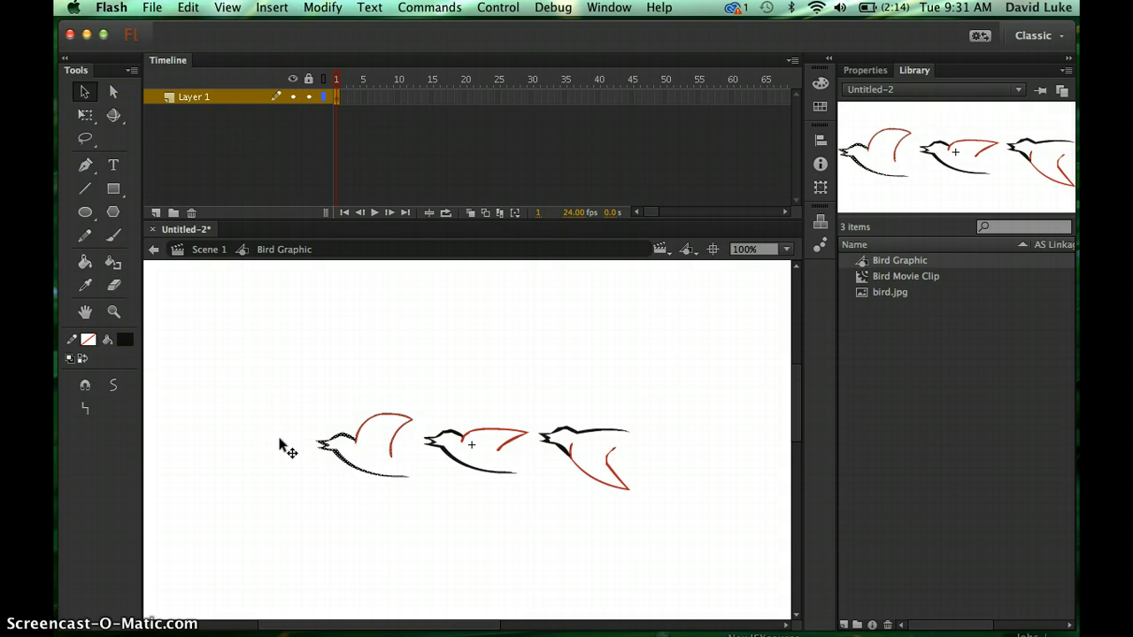
pyautogui.click(242, 382)
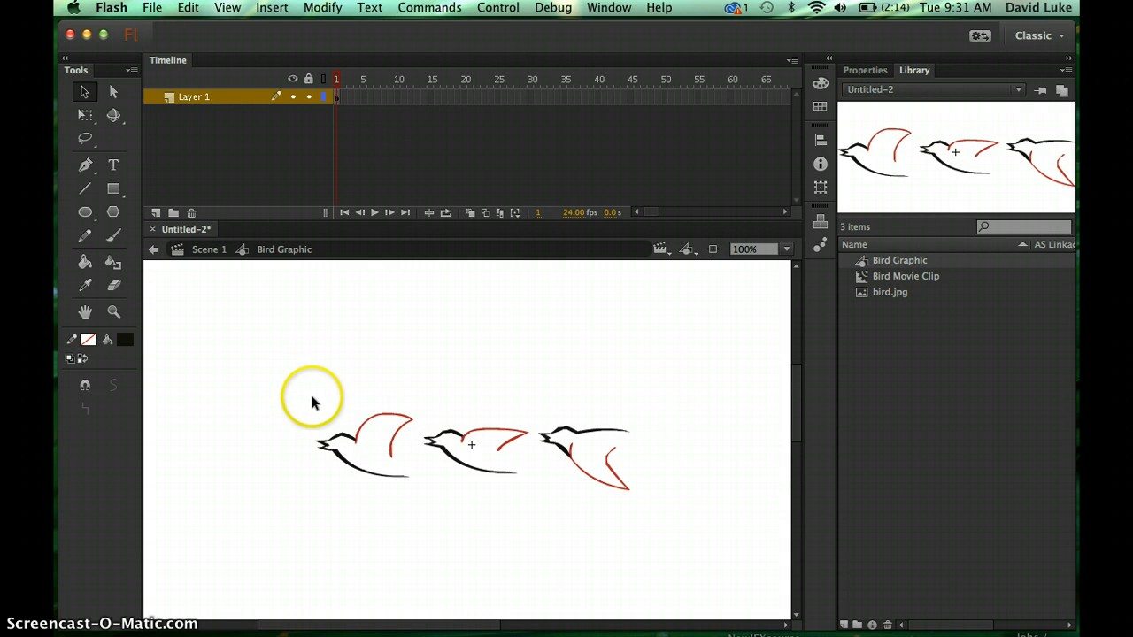
# Move the raised-wing bird and the middle bird farther left so the three birds in Bird Graphic are widely spaced.
pyautogui.click(293, 393)
pyautogui.moveTo(292, 393); pyautogui.dragTo(419, 505)
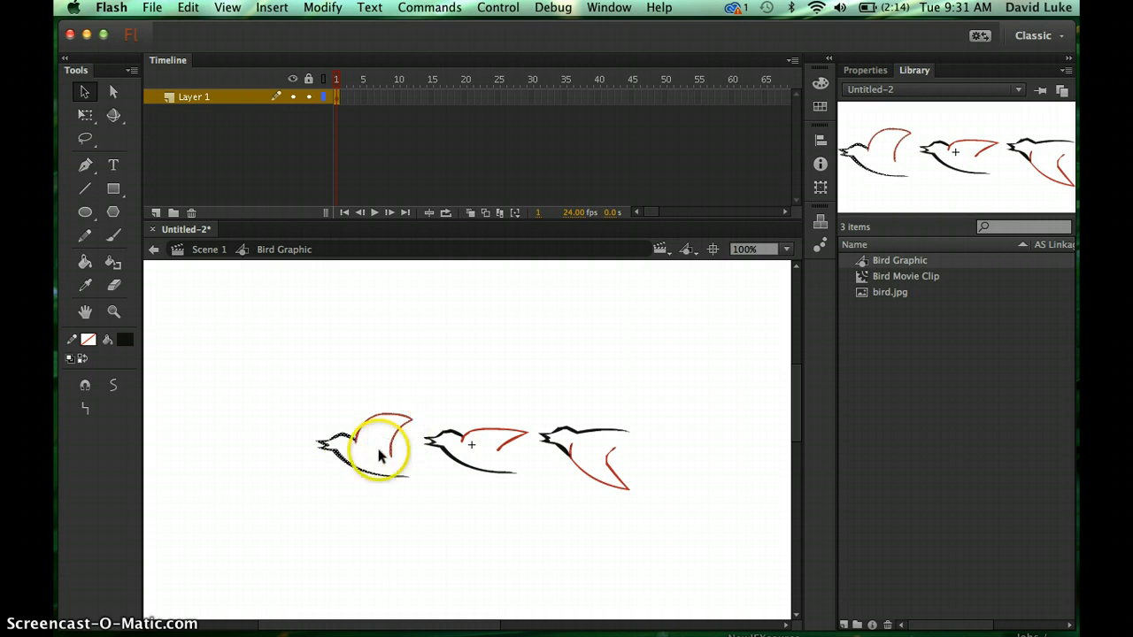
pyautogui.moveTo(396, 437); pyautogui.dragTo(271, 441)
pyautogui.moveTo(405, 397)
pyautogui.mouseDown()
pyautogui.moveTo(446, 458)
pyautogui.moveTo(530, 514)
pyautogui.mouseUp()
pyautogui.moveTo(507, 436); pyautogui.dragTo(446, 435)
pyautogui.click(410, 365)
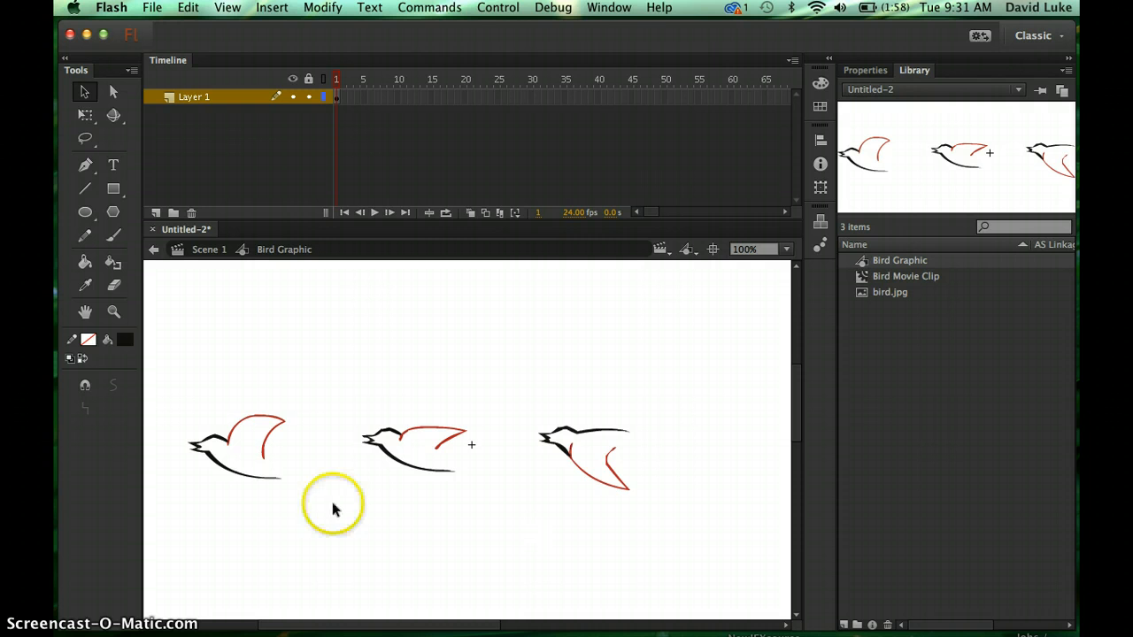
# Select the whole raised-wing bird in Bird Graphic and copy it.
pyautogui.moveTo(173, 387); pyautogui.dragTo(318, 538)
pyautogui.click(188, 7)
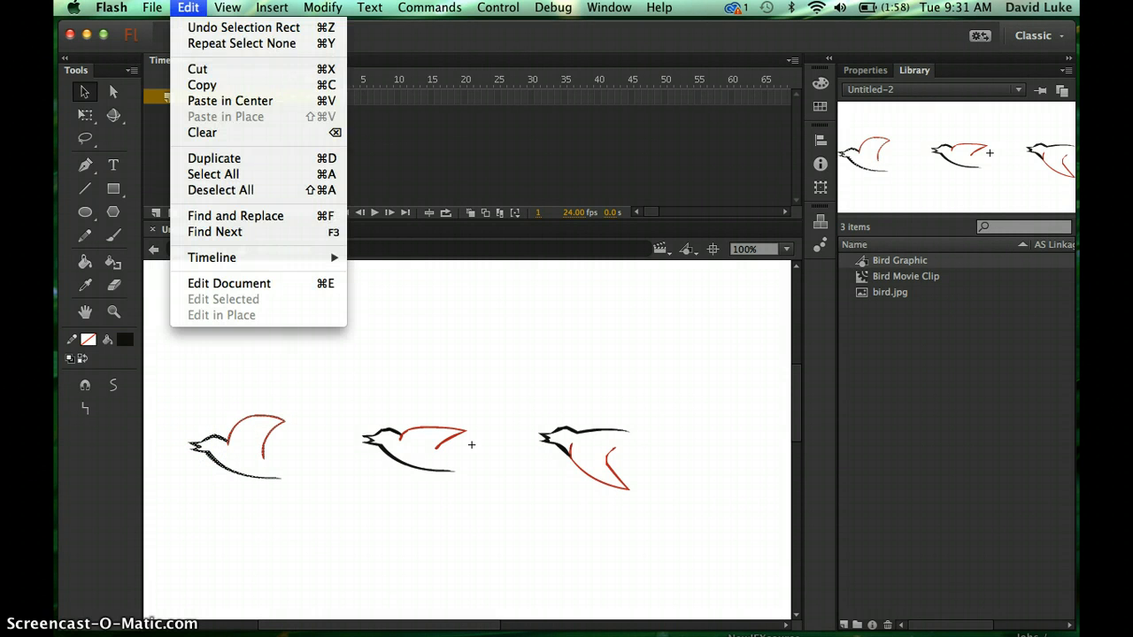
pyautogui.click(204, 85)
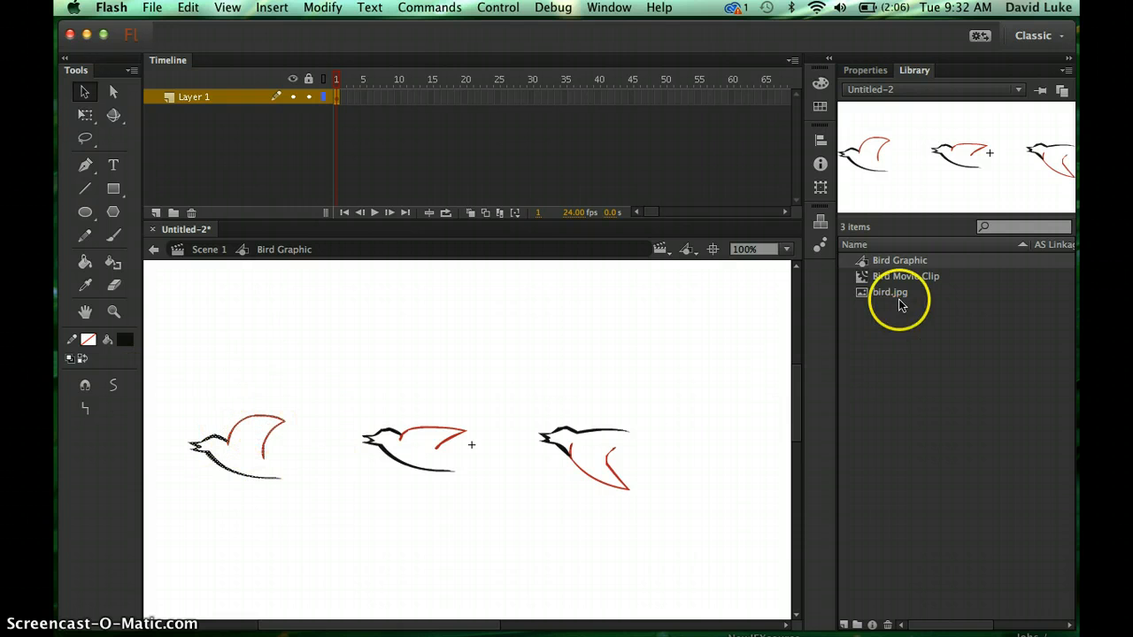
# Paste the copied bird in the center of Bird Movie Clip's frame 1 and move its beak tip onto the registration point.
pyautogui.doubleClick(865, 277)
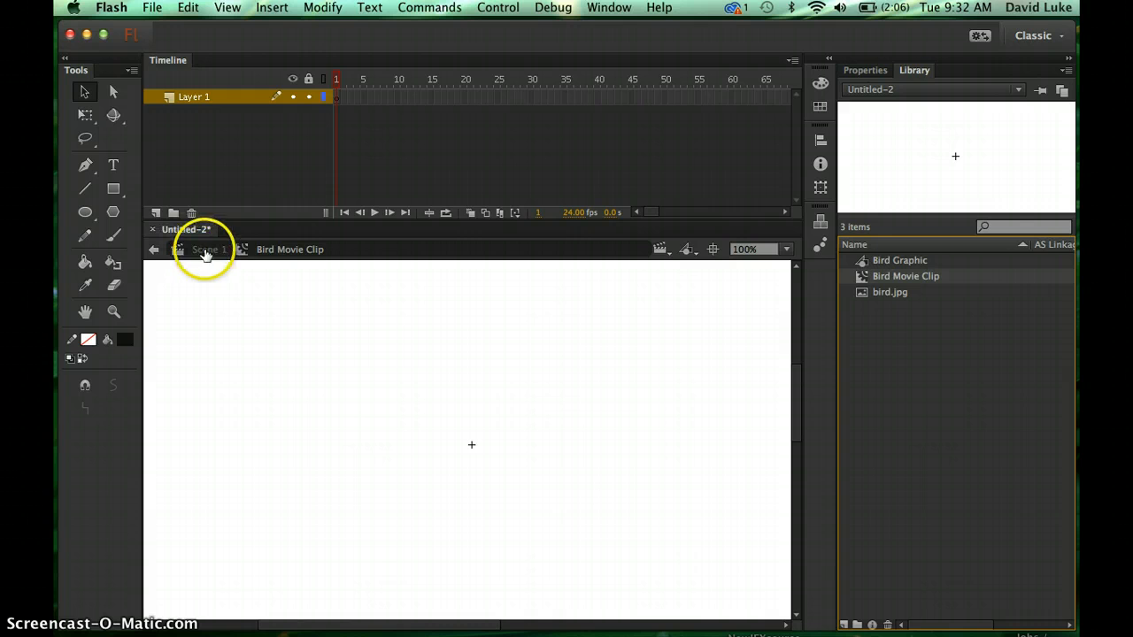
pyautogui.click(189, 8)
pyautogui.click(219, 101)
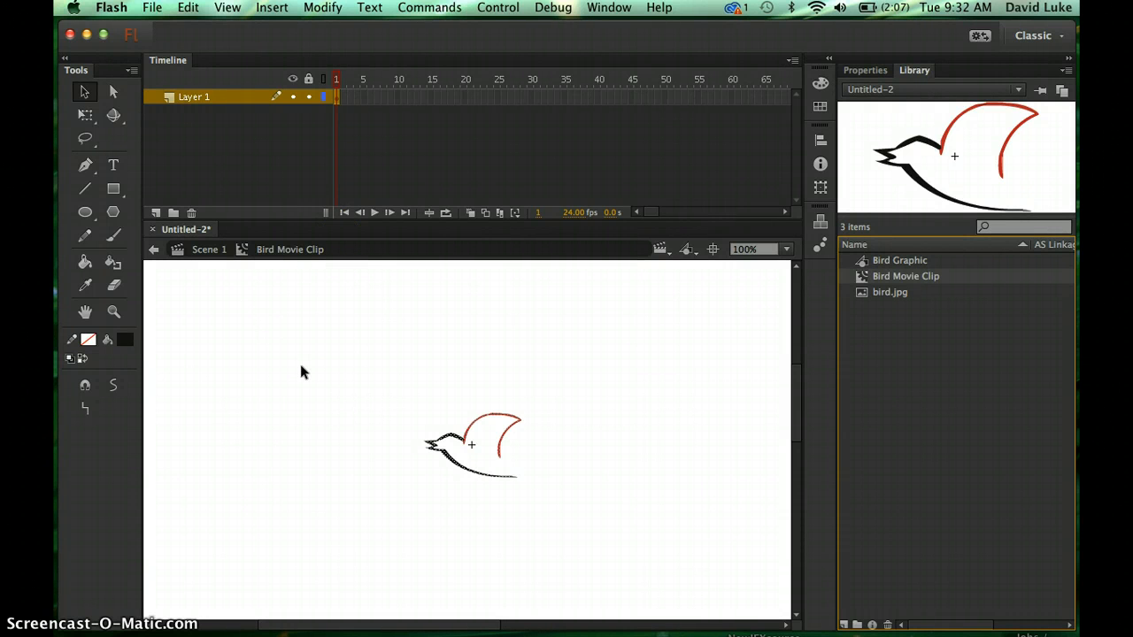
pyautogui.moveTo(467, 433); pyautogui.dragTo(515, 431)
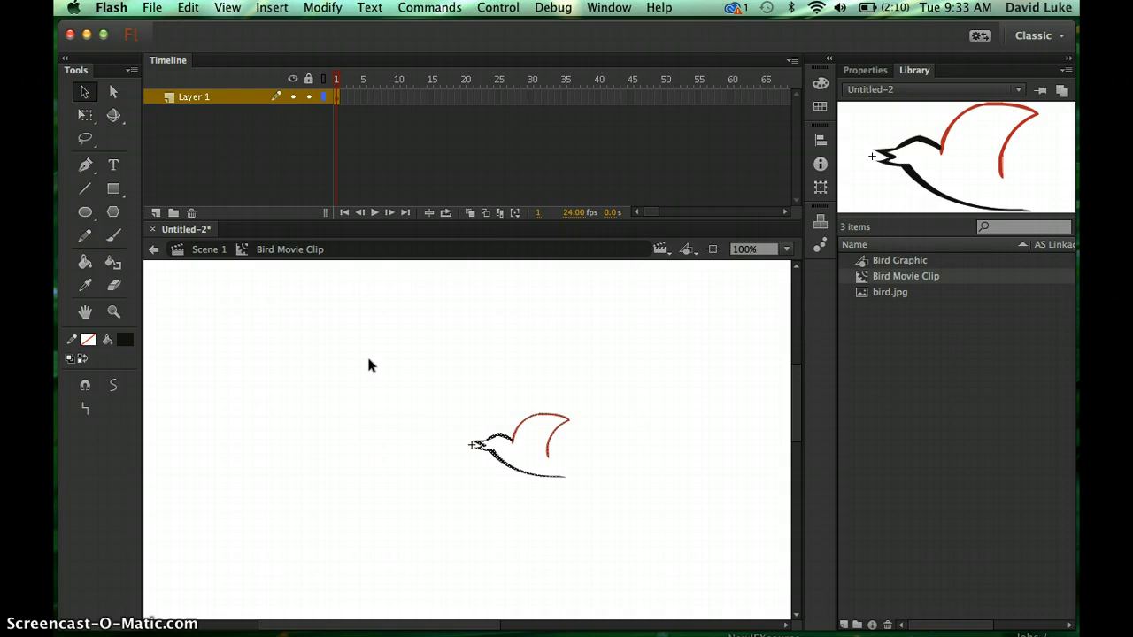
# Insert a keyframe at frame 3 of Layer 1 in Bird Movie Clip to hold the raised-wing bird.
pyautogui.rightClick(349, 101)
pyautogui.rightClick(349, 103)
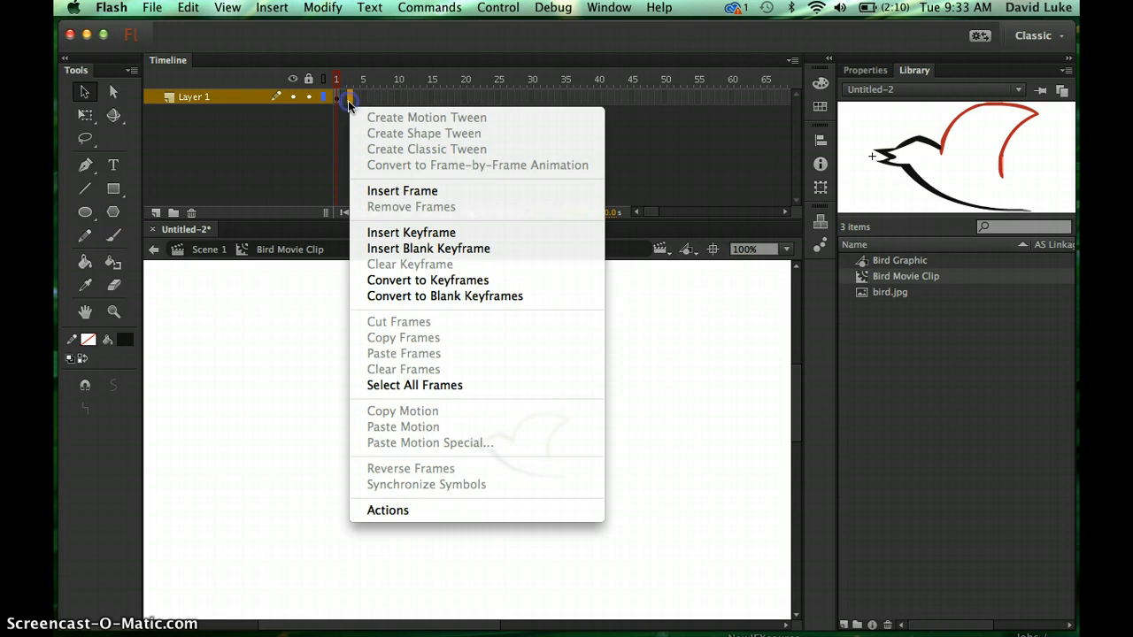
pyautogui.click(405, 233)
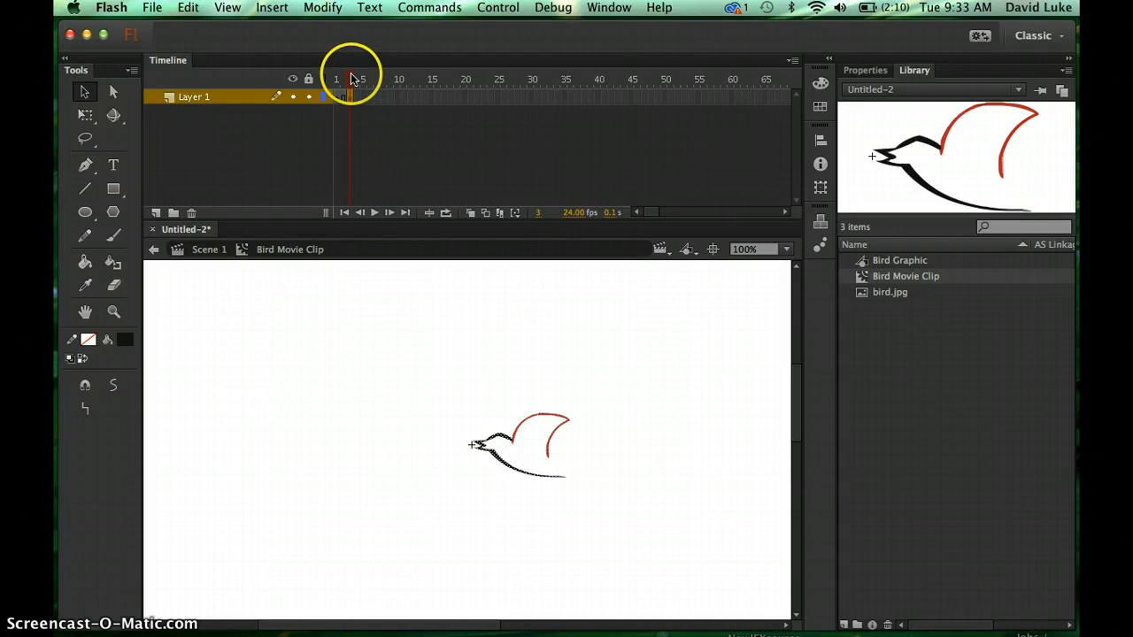
pyautogui.moveTo(351, 74)
pyautogui.mouseDown()
pyautogui.moveTo(329, 79)
pyautogui.moveTo(348, 79)
pyautogui.mouseUp()
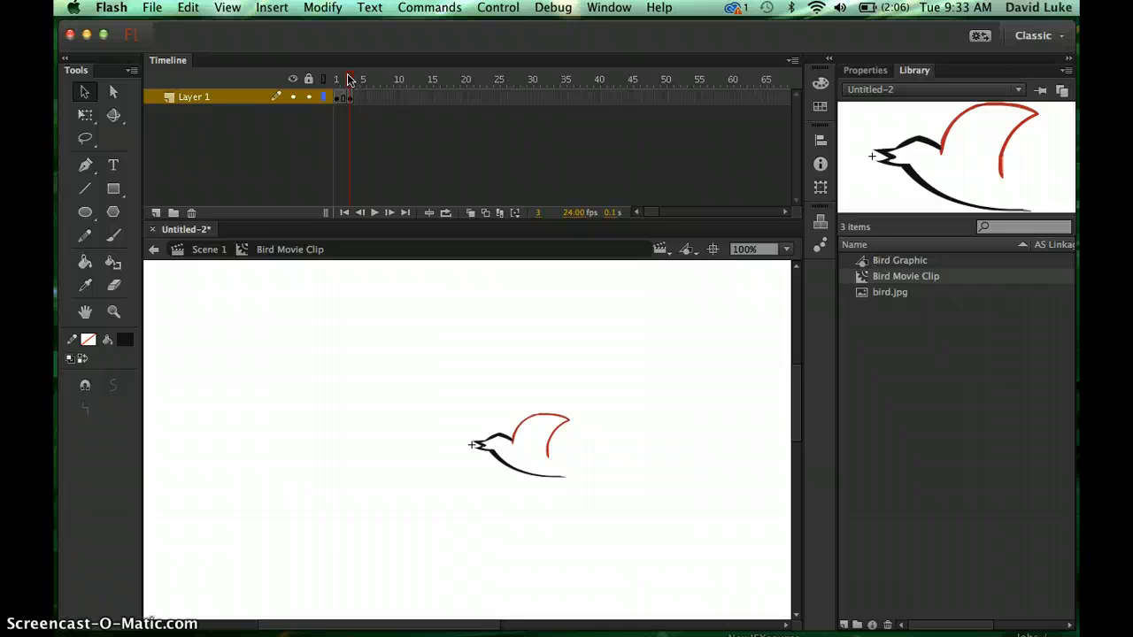
pyautogui.click(352, 81)
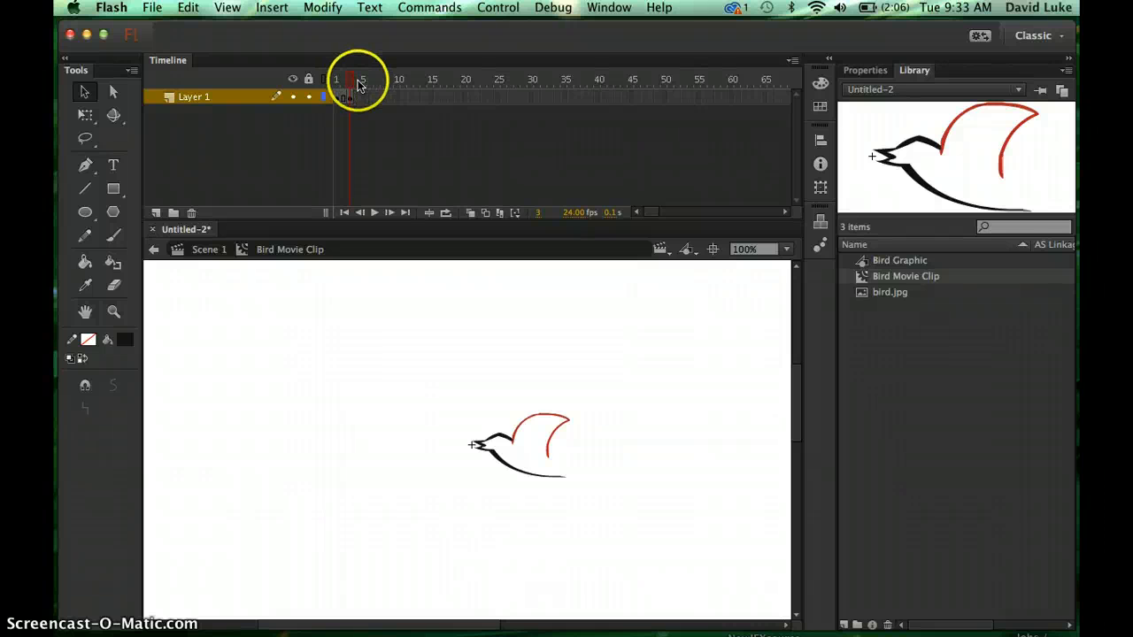
# Insert a blank keyframe at frame 4 of Layer 1 and compare it with frame 3.
pyautogui.click(357, 97)
pyautogui.rightClick(356, 97)
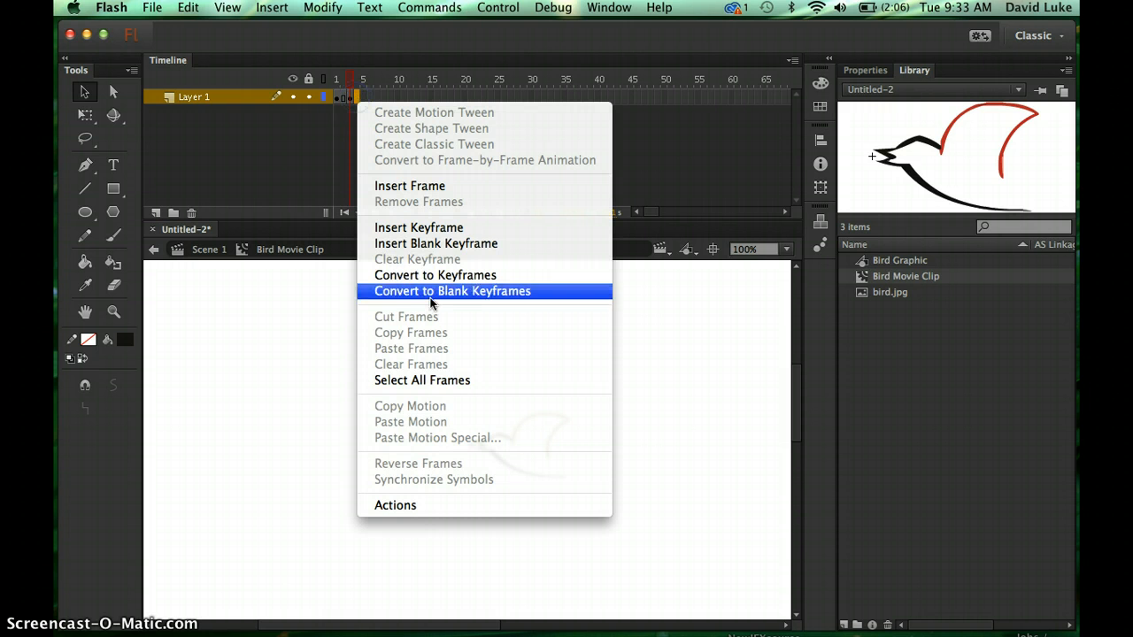
pyautogui.click(451, 244)
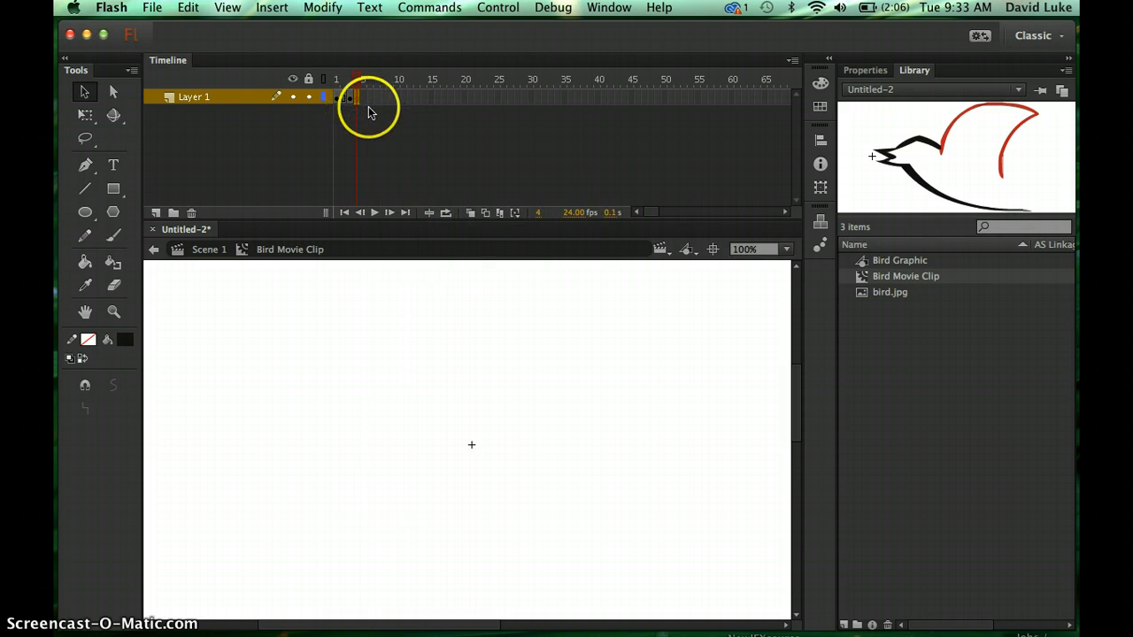
pyautogui.click(360, 85)
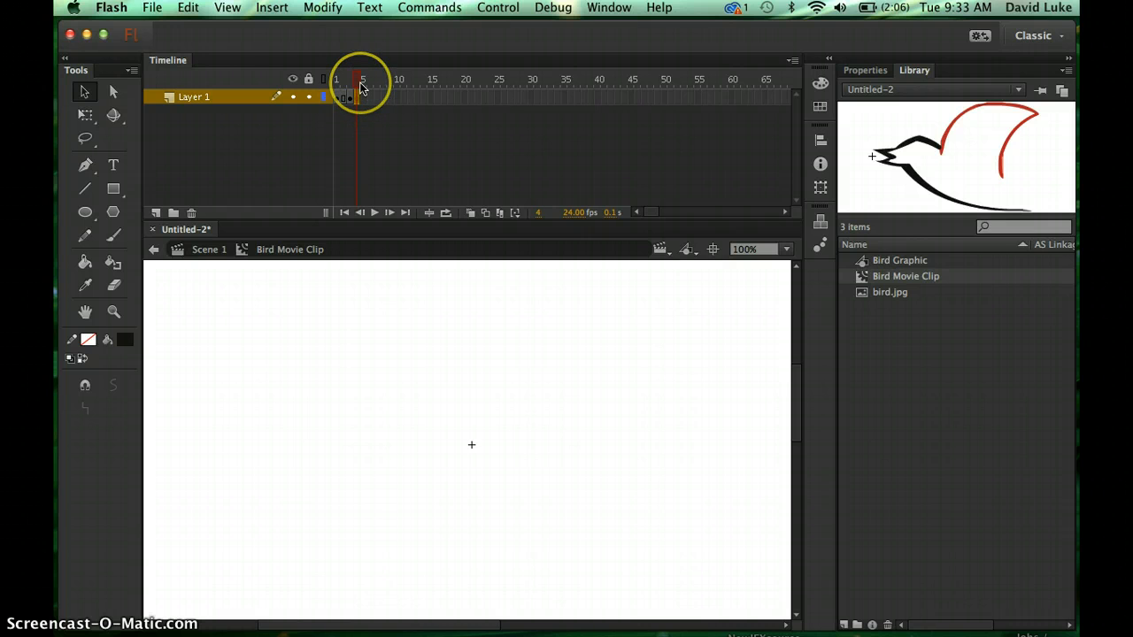
pyautogui.click(358, 83)
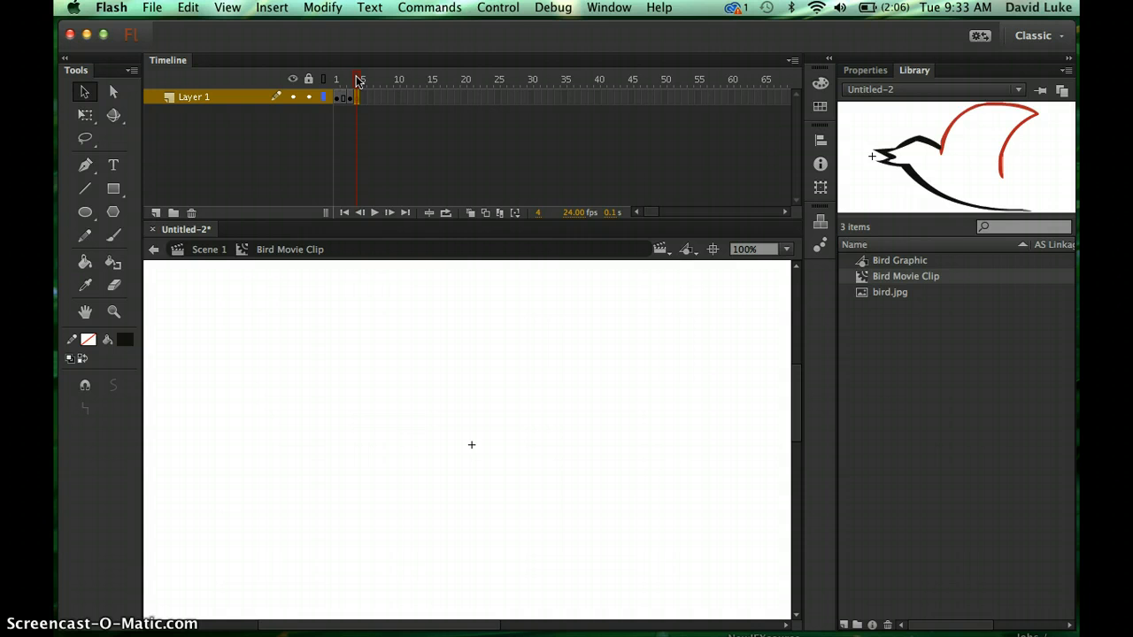
pyautogui.moveTo(359, 81)
pyautogui.mouseDown()
pyautogui.moveTo(337, 81)
pyautogui.moveTo(350, 80)
pyautogui.mouseUp()
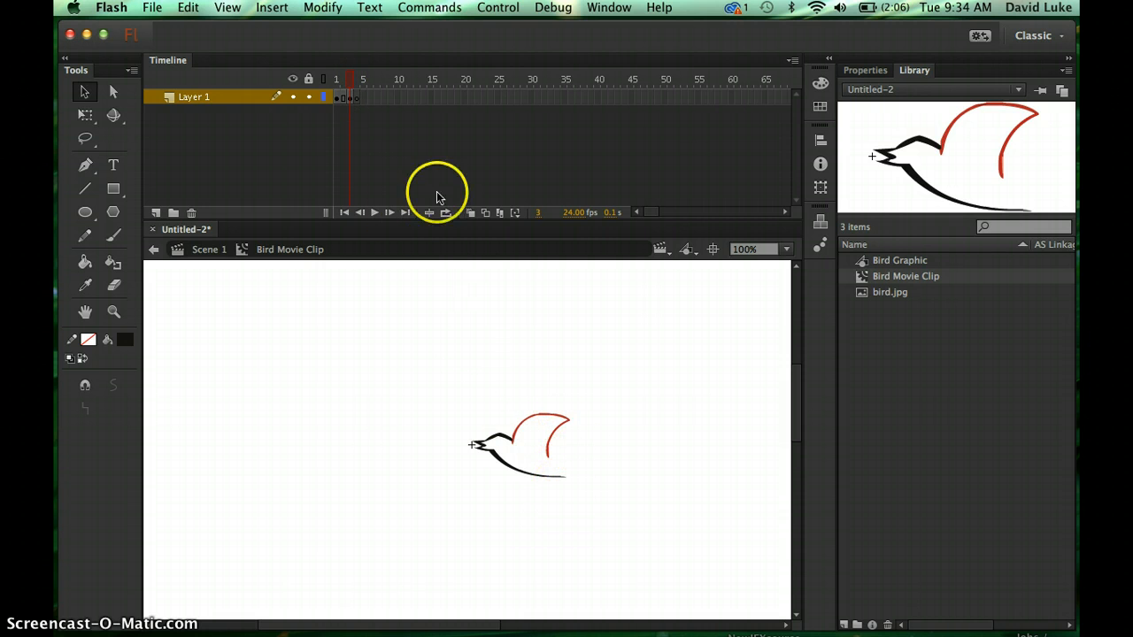
# Open Bird Graphic from the library and copy the whole middle bird.
pyautogui.click(357, 101)
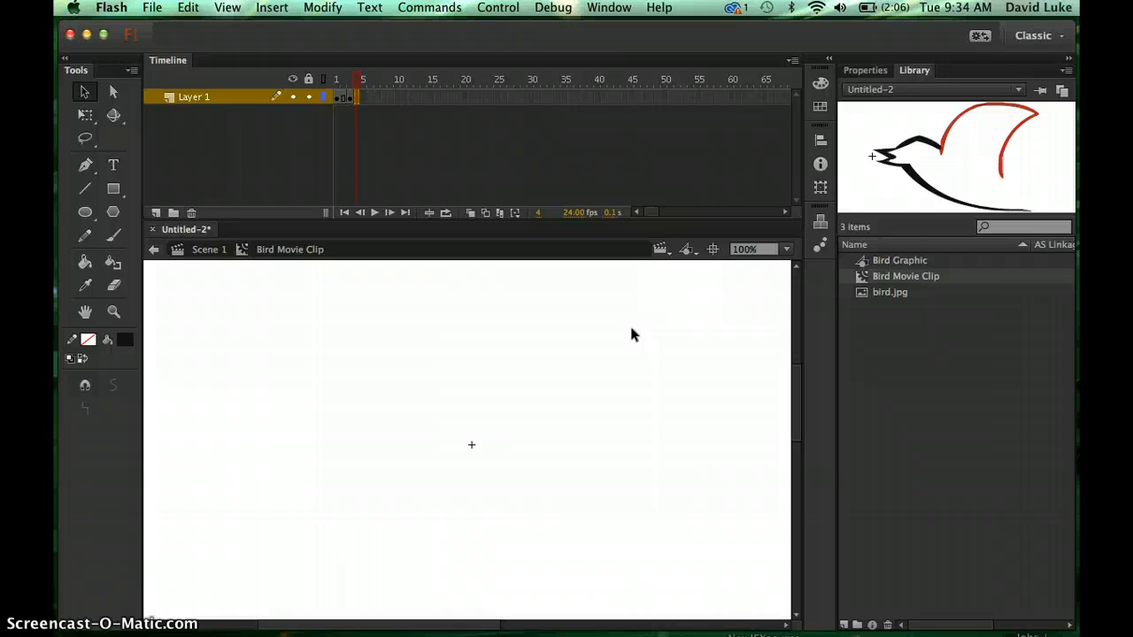
pyautogui.click(584, 346)
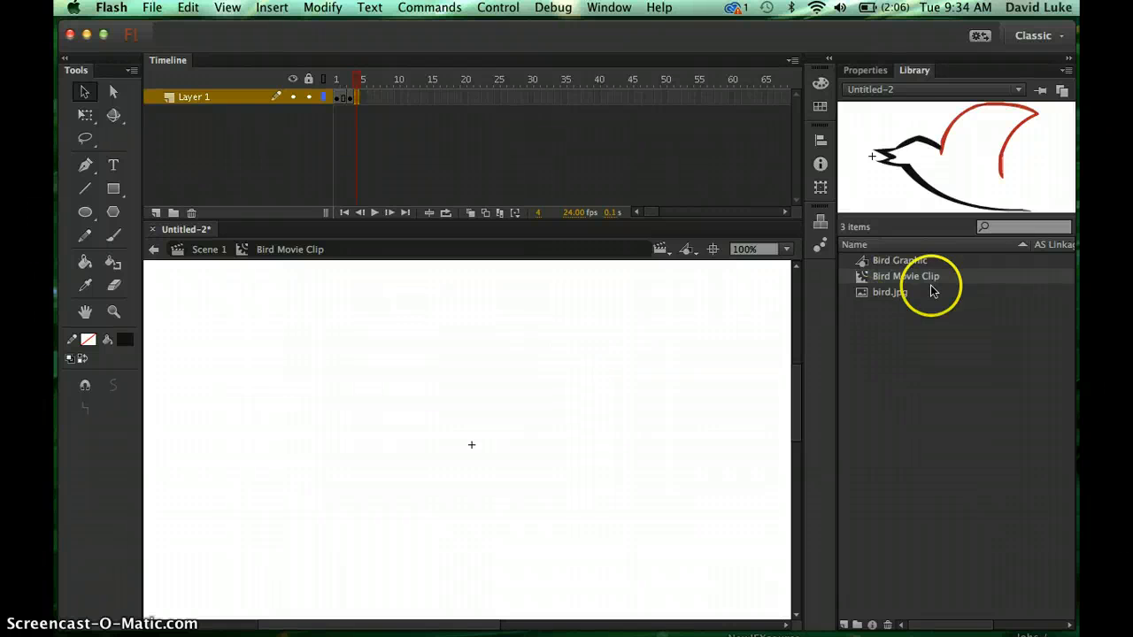
pyautogui.click(863, 262)
pyautogui.doubleClick(864, 262)
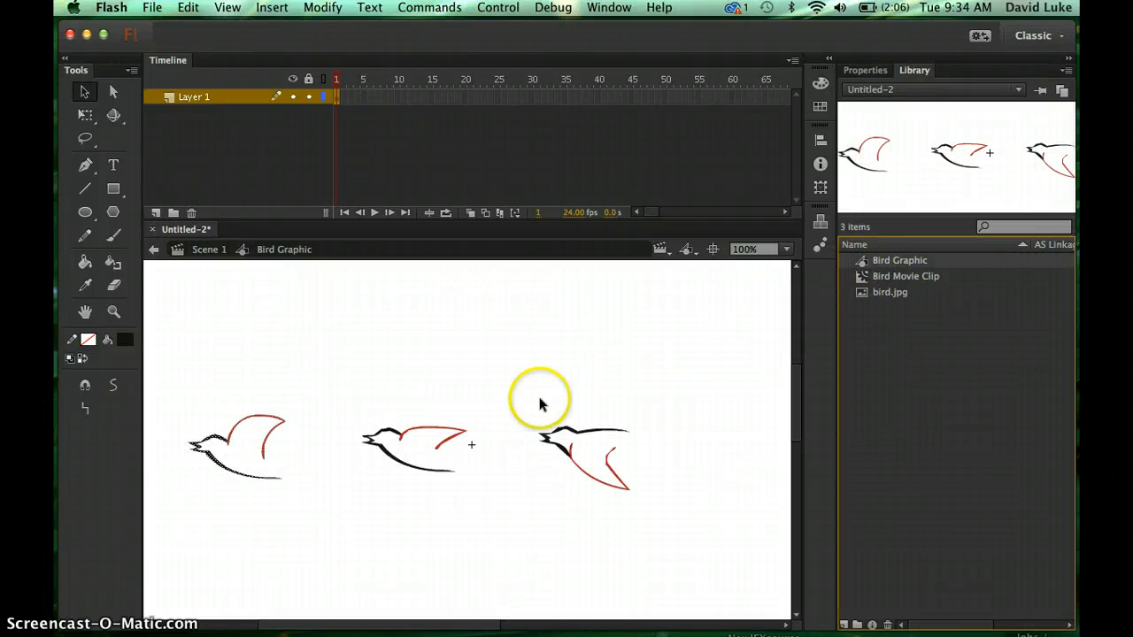
pyautogui.moveTo(338, 391)
pyautogui.mouseDown()
pyautogui.moveTo(450, 469)
pyautogui.moveTo(472, 507)
pyautogui.mouseUp()
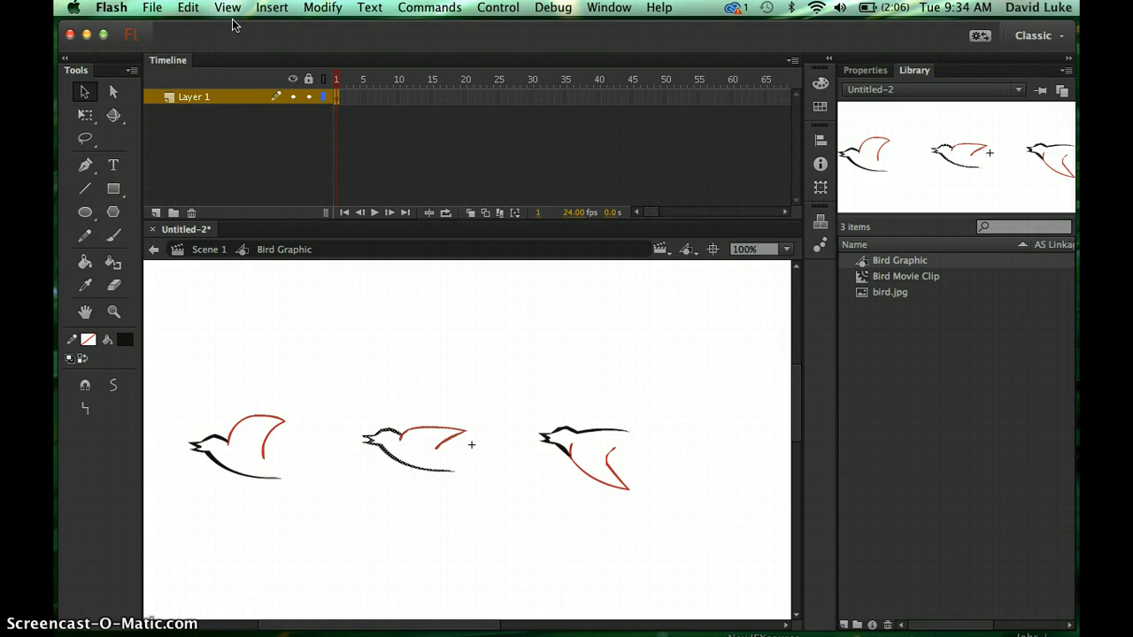
pyautogui.click(188, 8)
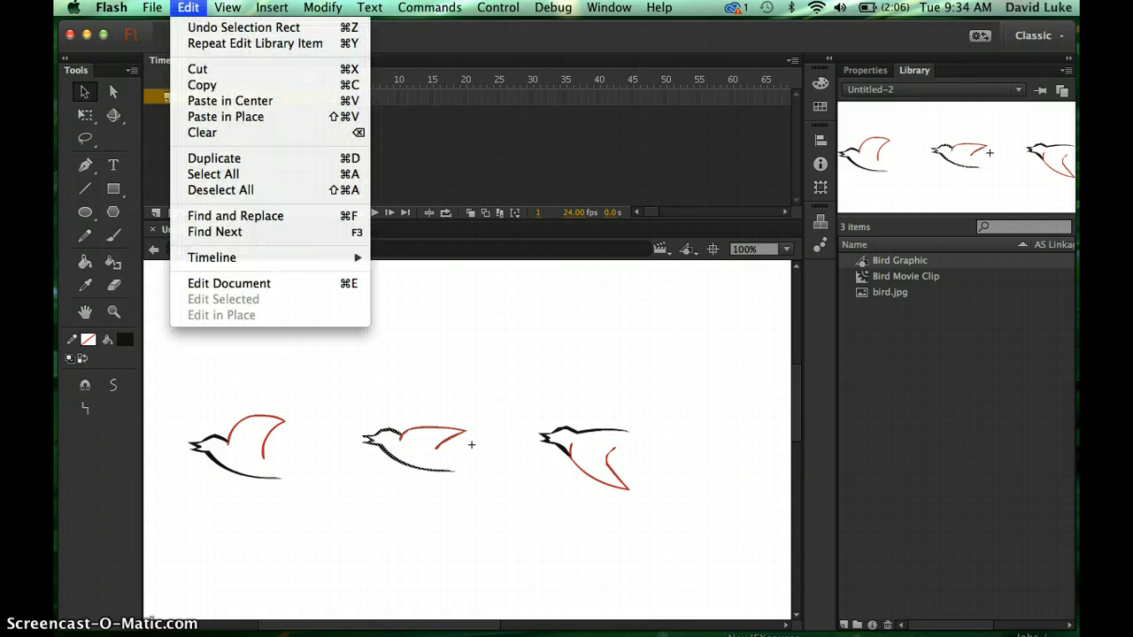
pyautogui.click(202, 85)
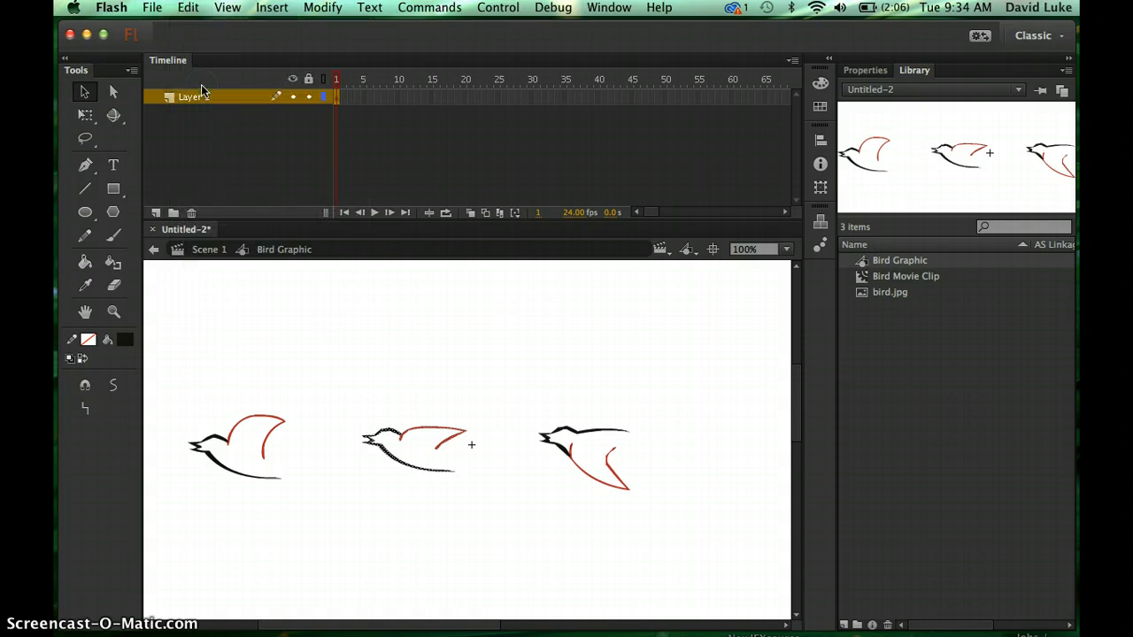
# Paste the middle bird in the center of Bird Movie Clip's frame 4 and align its beak tip with the registration point.
pyautogui.doubleClick(868, 280)
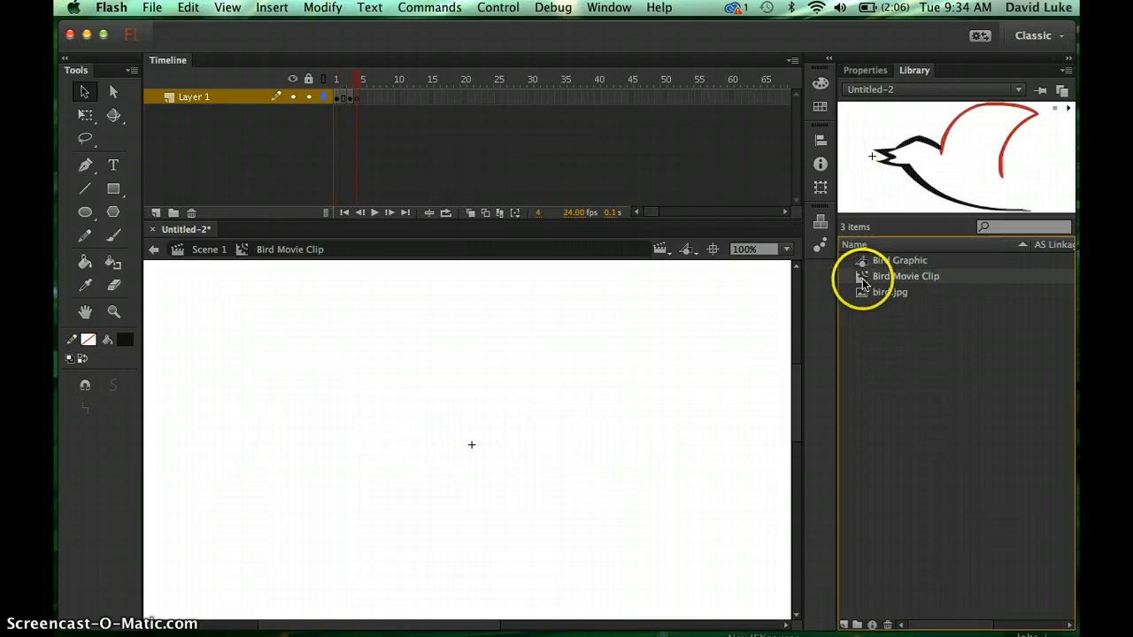
pyautogui.click(358, 100)
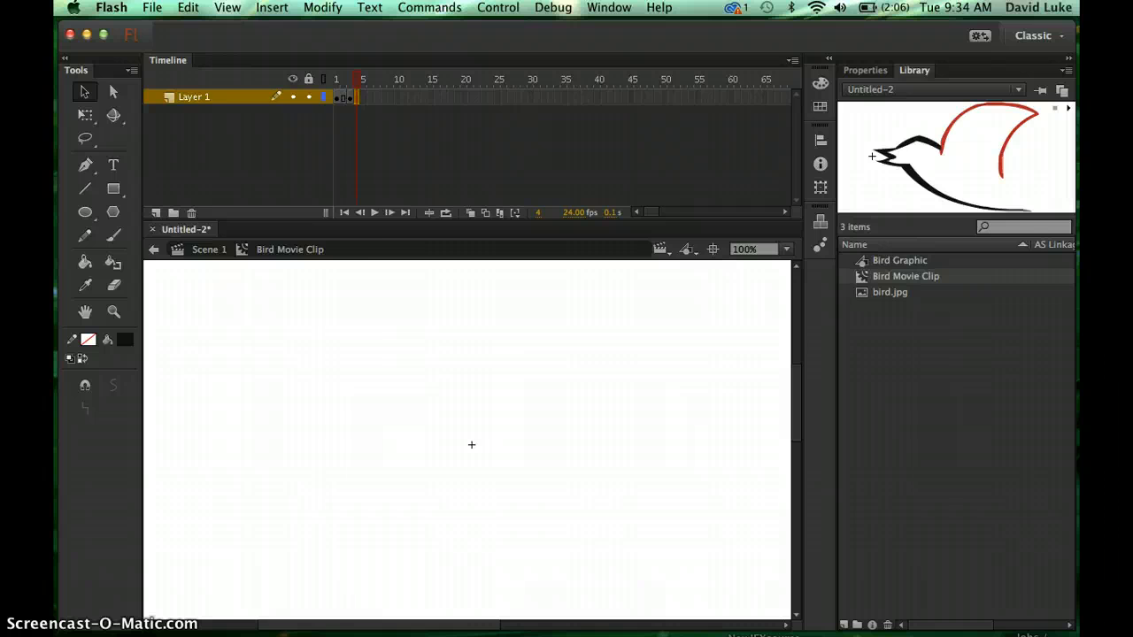
pyautogui.click(188, 7)
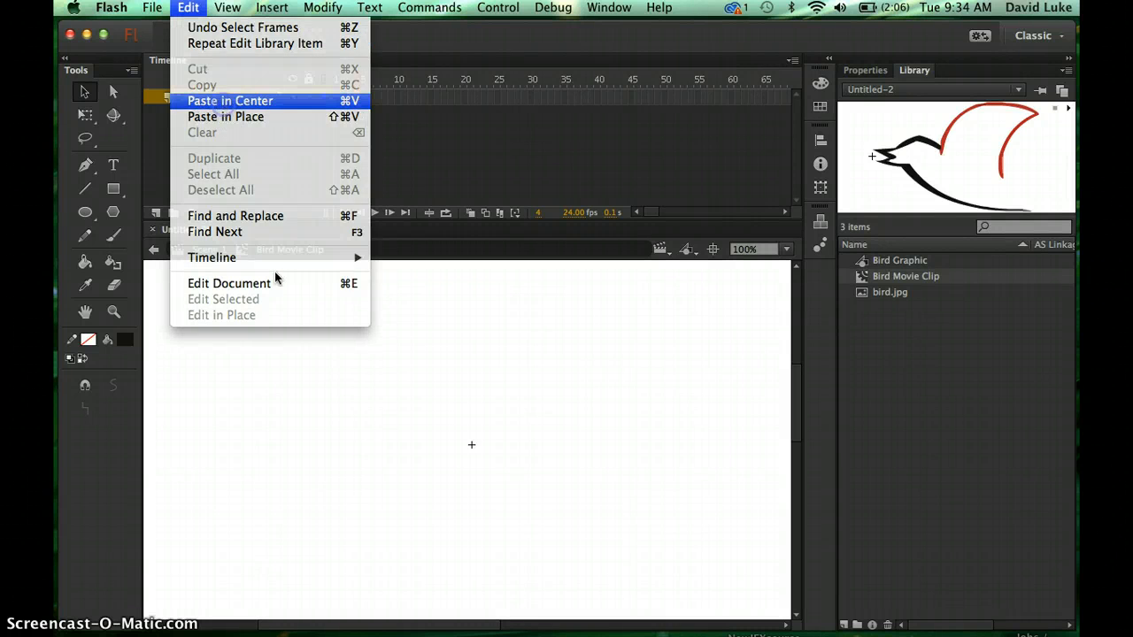
pyautogui.click(230, 100)
pyautogui.click(431, 405)
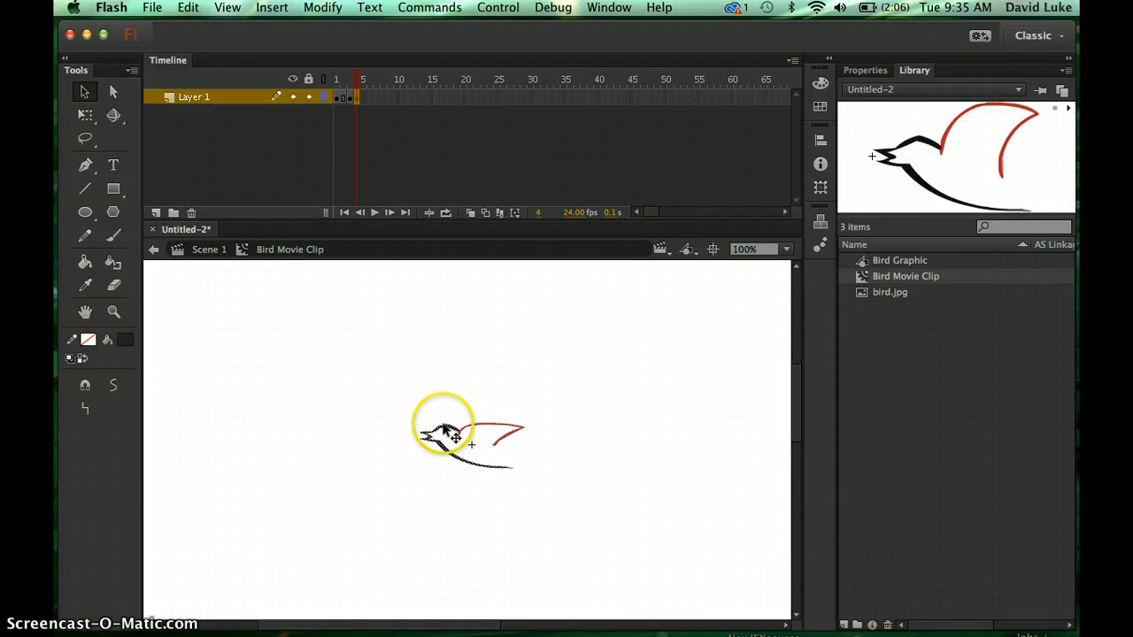
pyautogui.moveTo(443, 425); pyautogui.dragTo(499, 435)
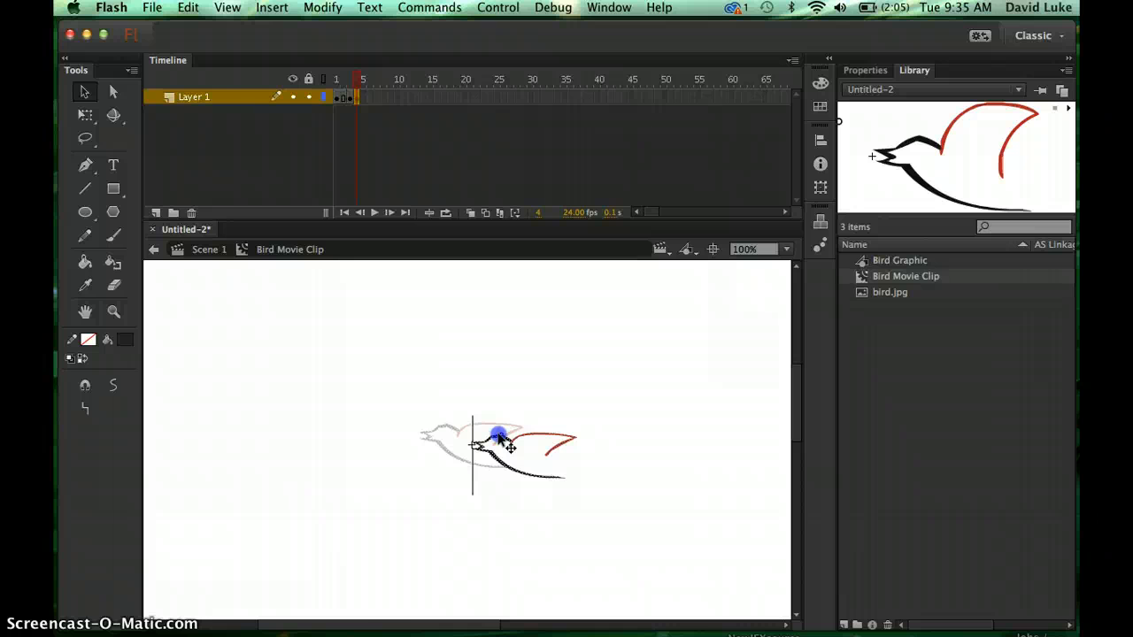
pyautogui.moveTo(498, 435); pyautogui.dragTo(498, 435)
pyautogui.moveTo(355, 82)
pyautogui.mouseDown()
pyautogui.moveTo(324, 82)
pyautogui.moveTo(358, 82)
pyautogui.mouseUp()
pyautogui.press('Return')
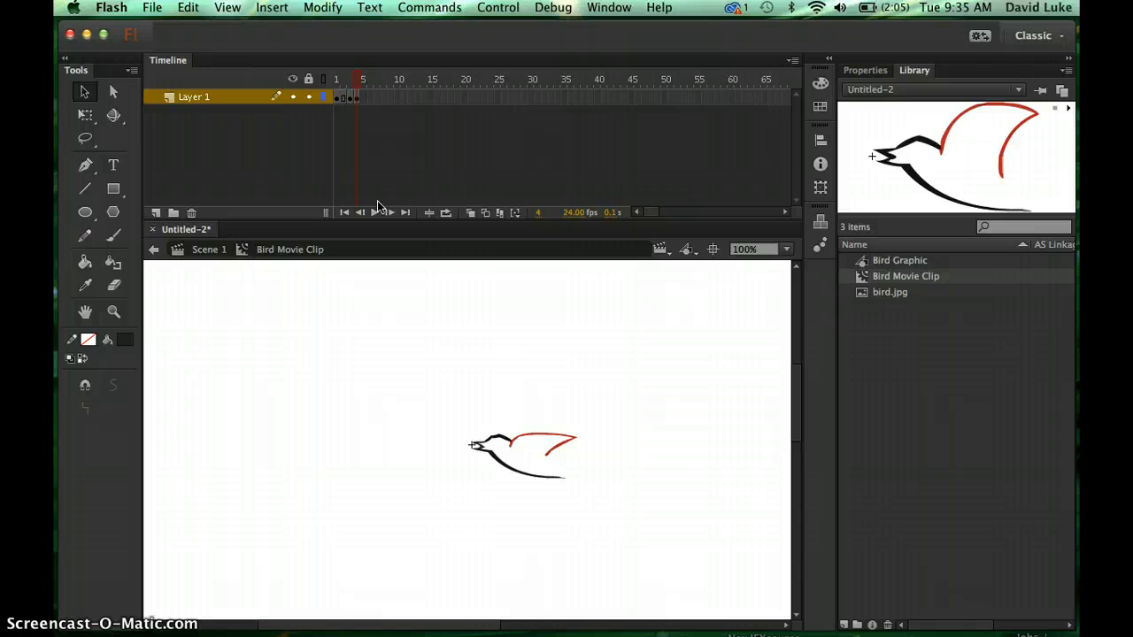
# Insert a keyframe at frame 6 of Layer 1 to hold the middle bird pose.
pyautogui.click(372, 102)
pyautogui.click(370, 98)
pyautogui.click(370, 99)
pyautogui.rightClick(370, 99)
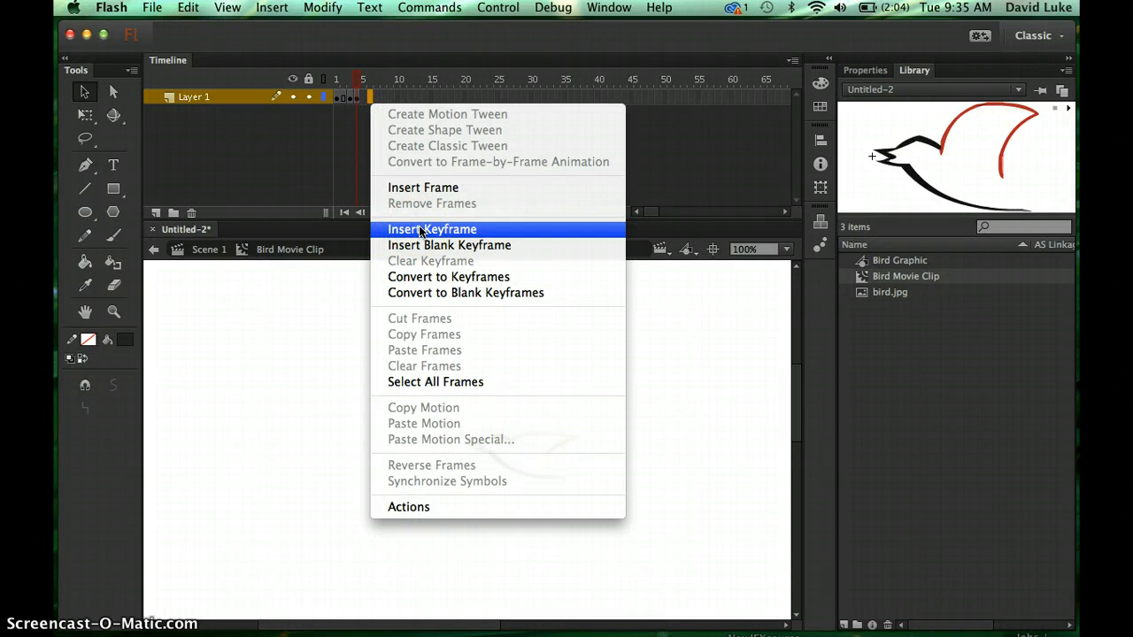
pyautogui.click(420, 229)
pyautogui.click(386, 114)
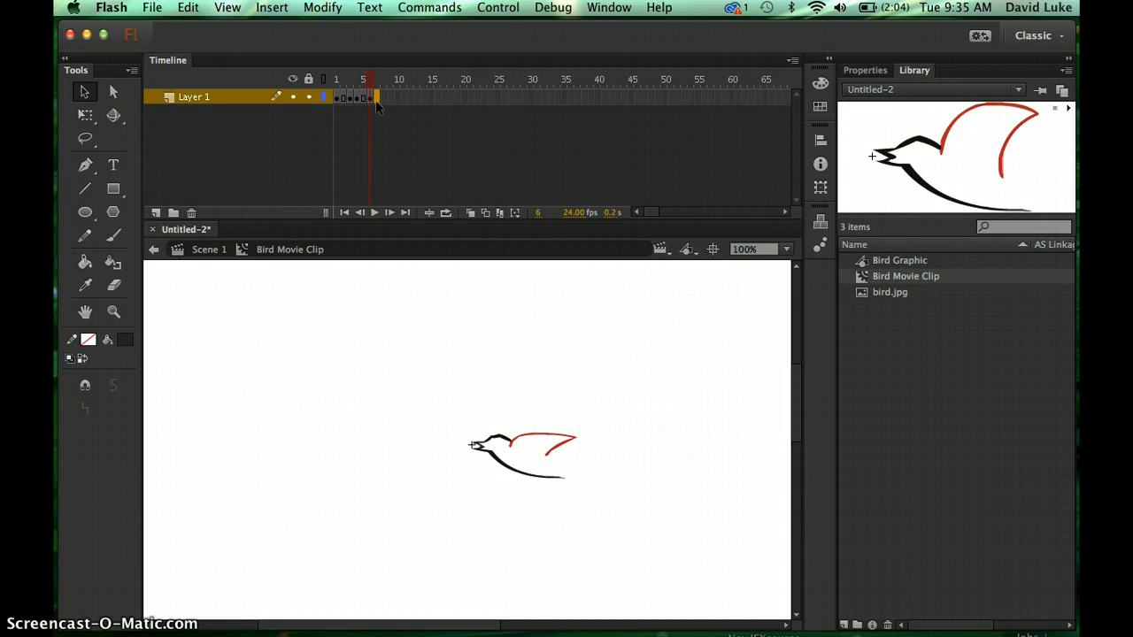
# Insert a blank keyframe at frame 7 of Layer 1, and copy the whole third bird with the lowered wing from Bird Graphic.
pyautogui.rightClick(375, 100)
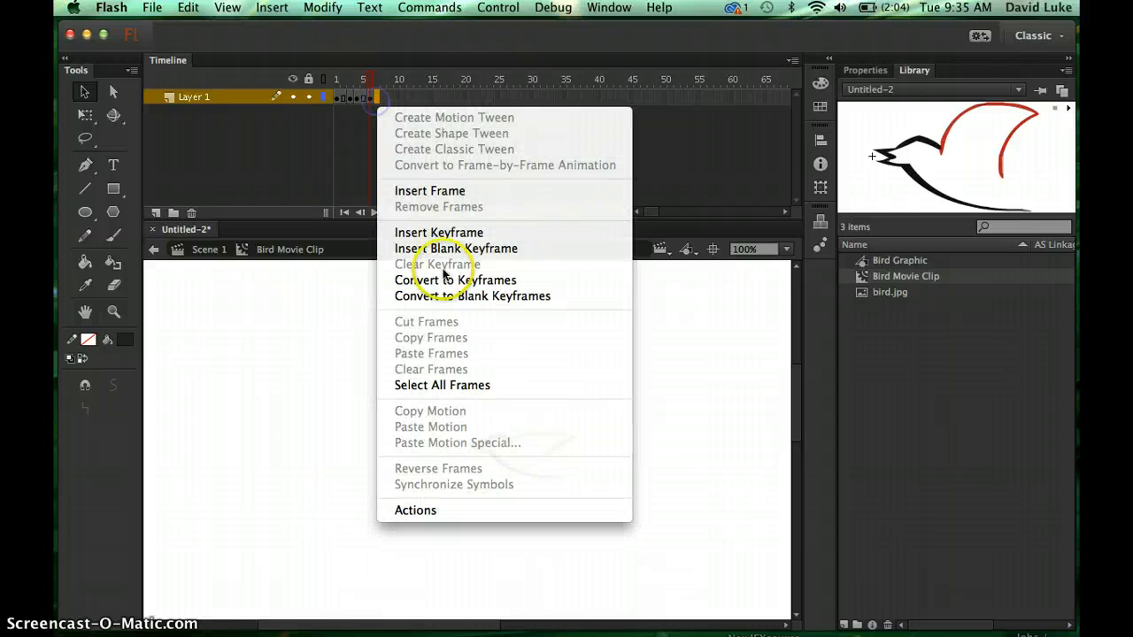
pyautogui.click(445, 249)
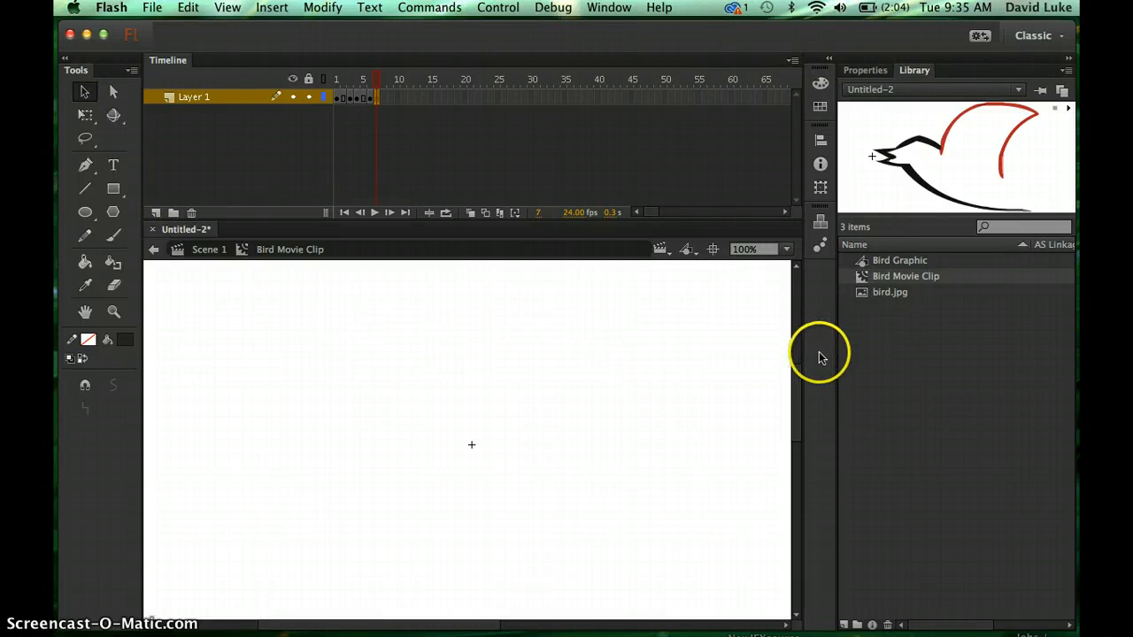
pyautogui.doubleClick(864, 258)
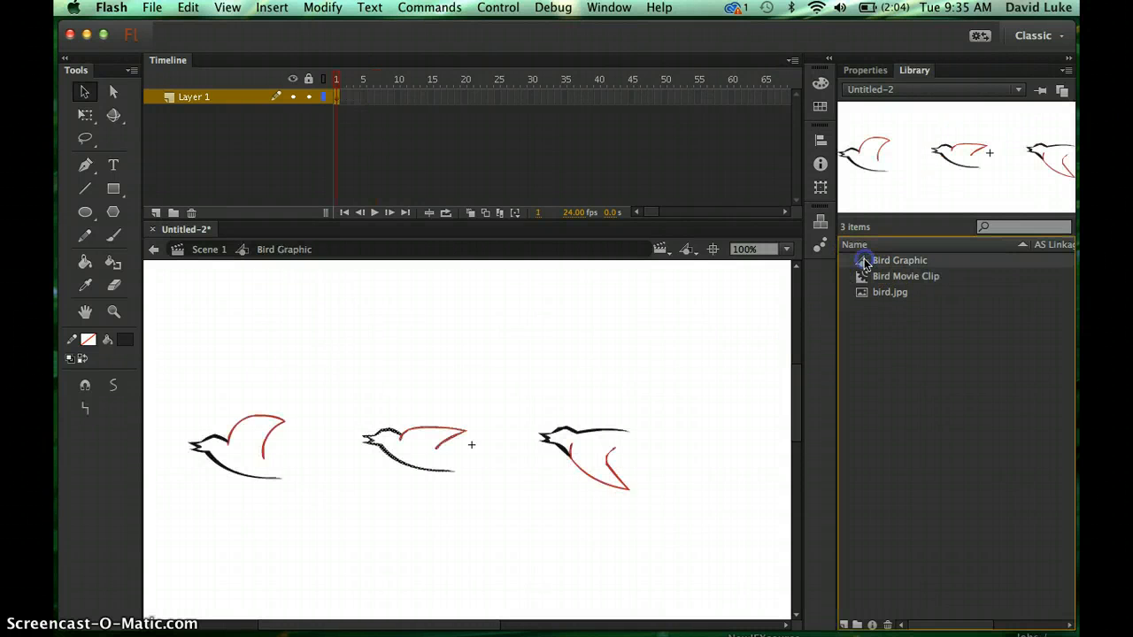
pyautogui.moveTo(525, 404); pyautogui.dragTo(667, 534)
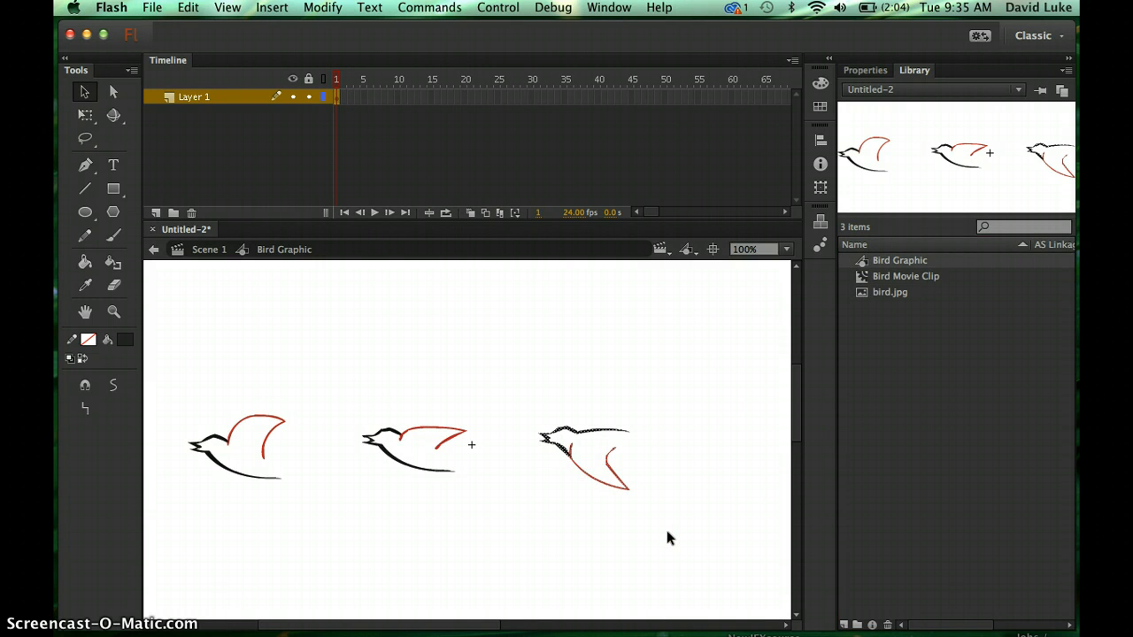
pyautogui.click(188, 7)
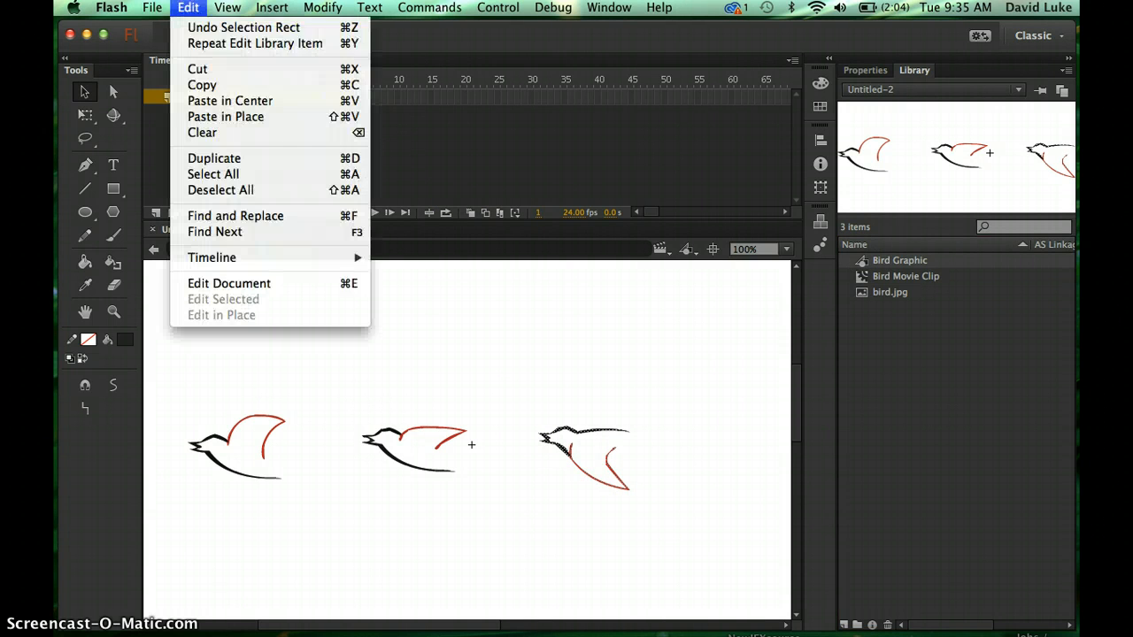
pyautogui.click(200, 84)
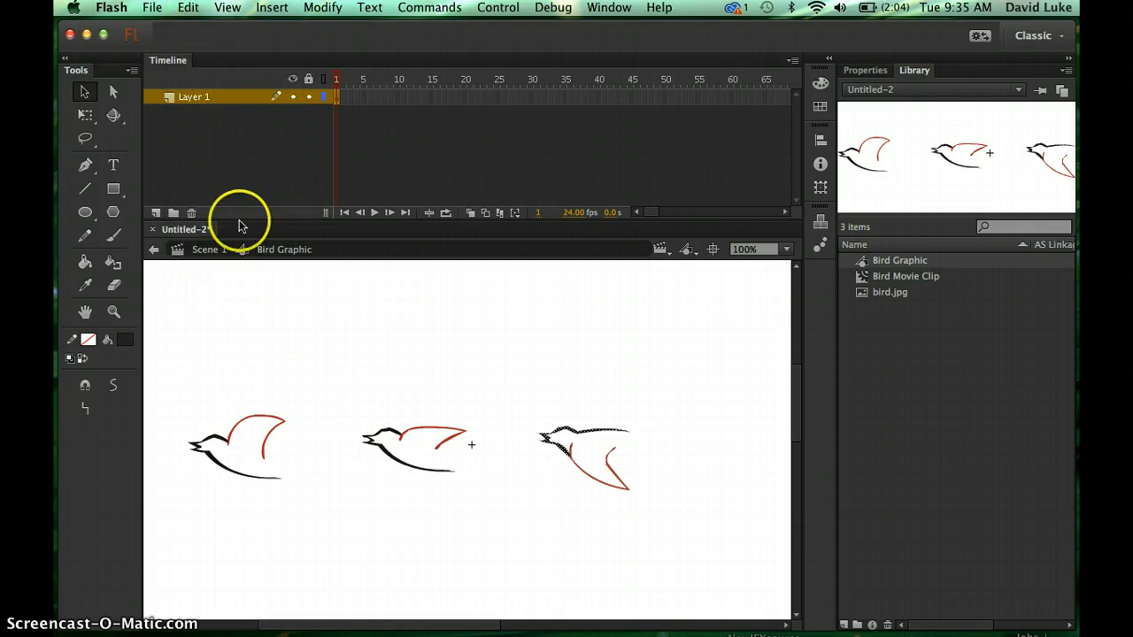
# Paste the lowered-wing bird in the center of Bird Movie Clip's frame 7 and align its beak tip with the registration point.
pyautogui.doubleClick(860, 277)
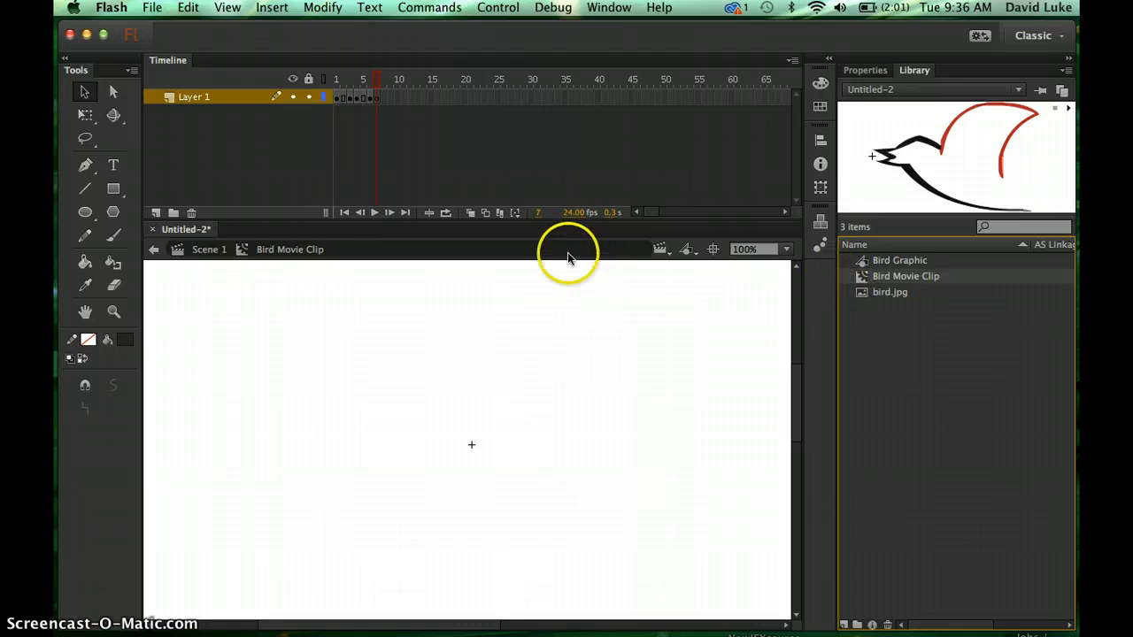
pyautogui.moveTo(375, 93); pyautogui.dragTo(245, 81)
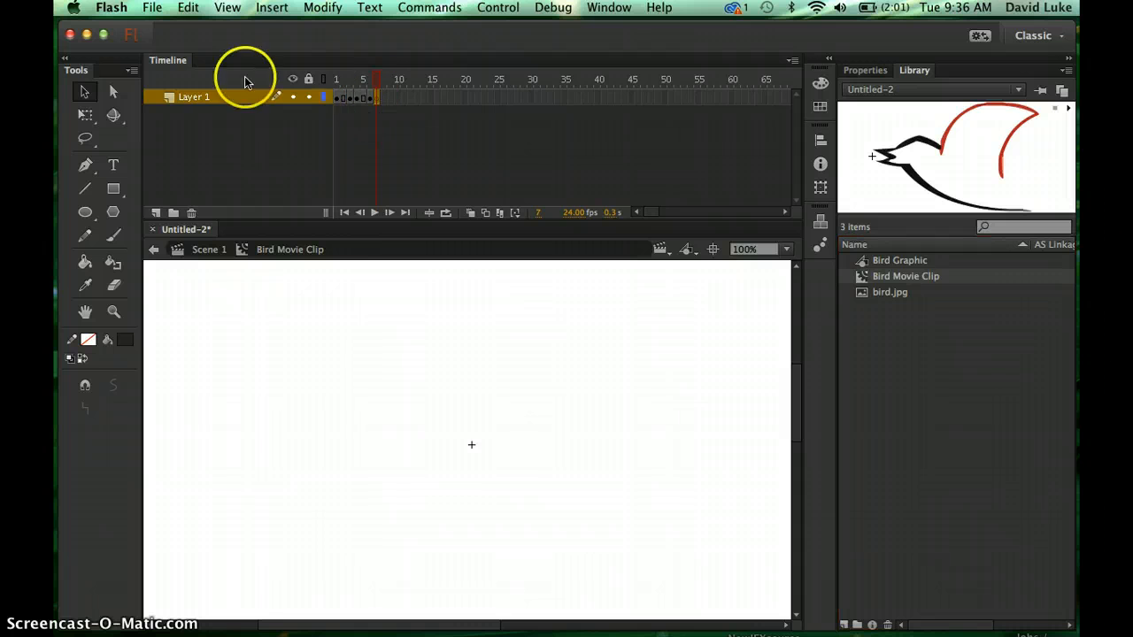
pyautogui.click(188, 7)
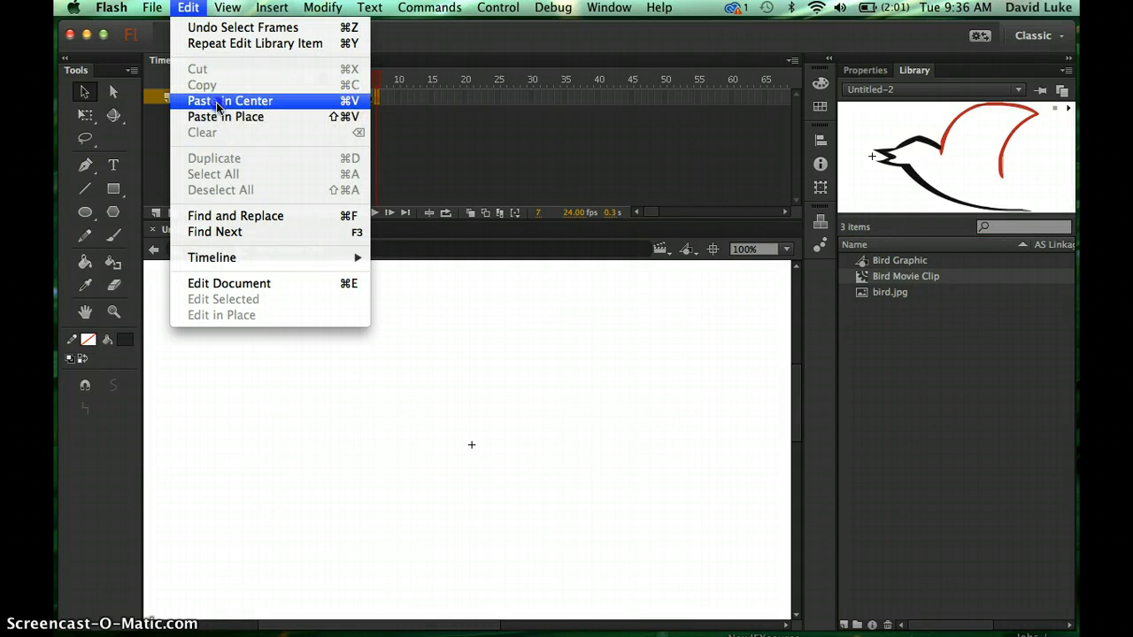
pyautogui.click(217, 101)
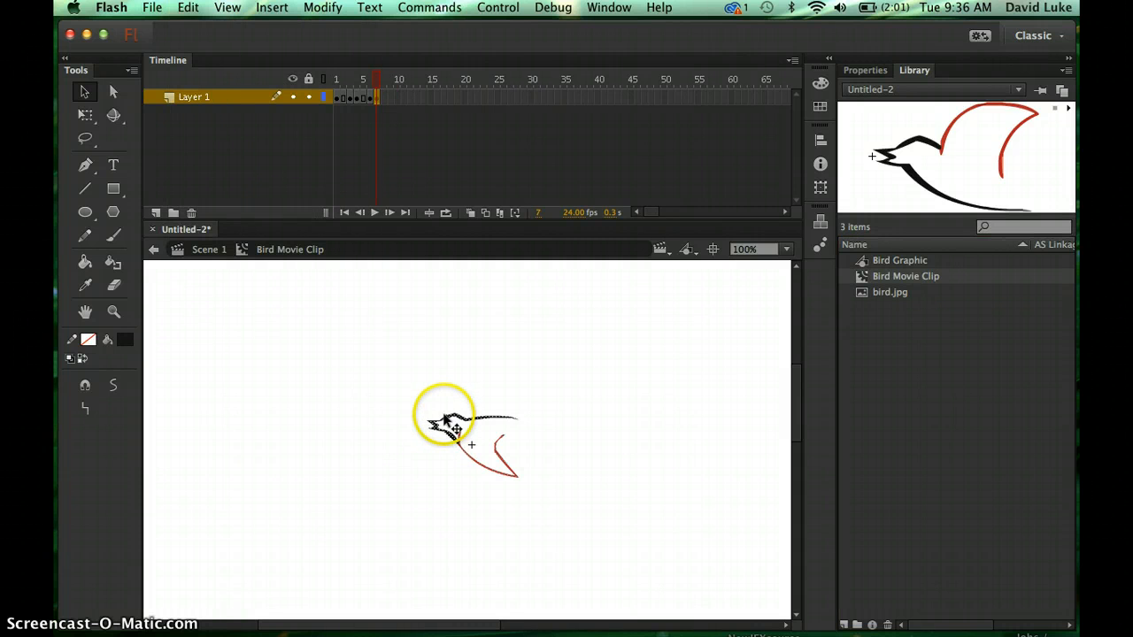
pyautogui.moveTo(443, 413); pyautogui.dragTo(492, 440)
pyautogui.click(341, 430)
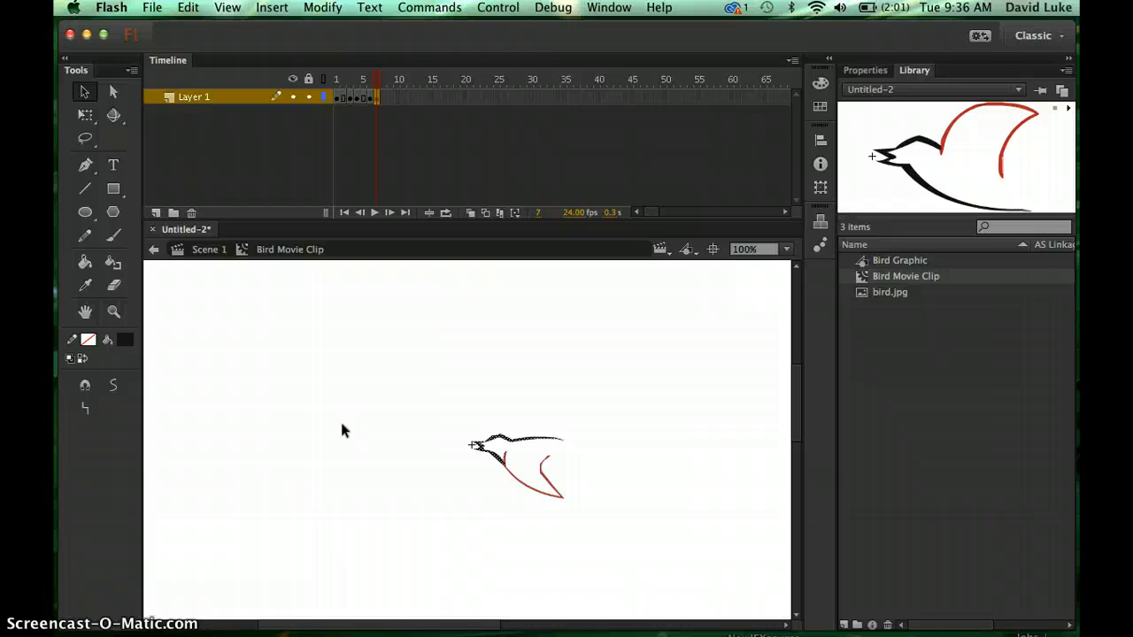
pyautogui.moveTo(376, 81)
pyautogui.mouseDown()
pyautogui.moveTo(329, 81)
pyautogui.moveTo(392, 76)
pyautogui.moveTo(378, 78)
pyautogui.mouseUp()
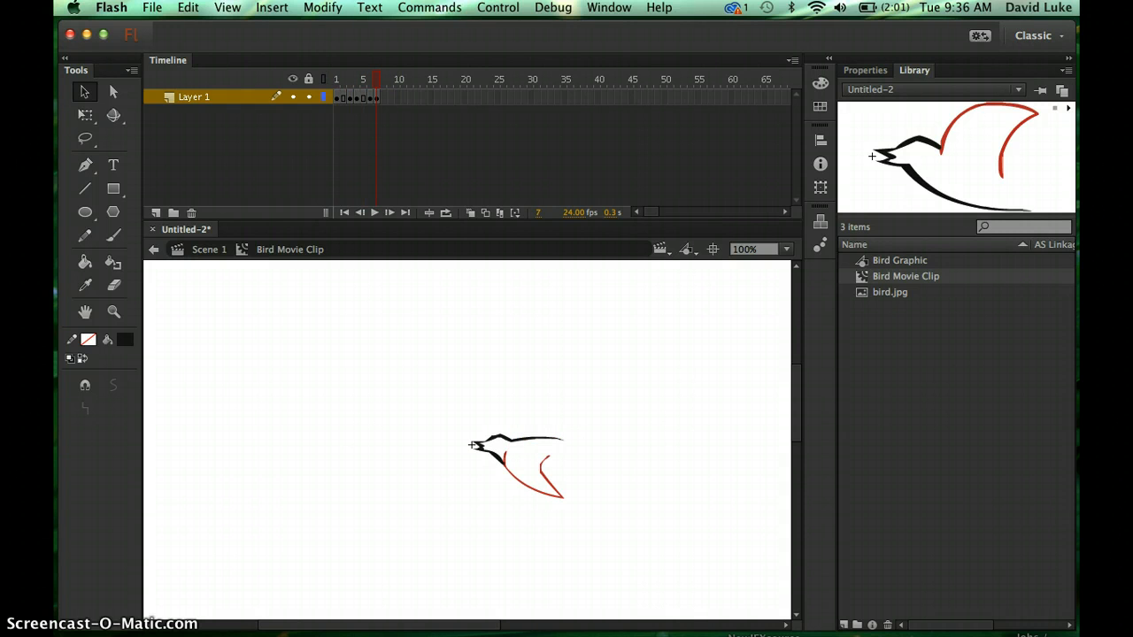